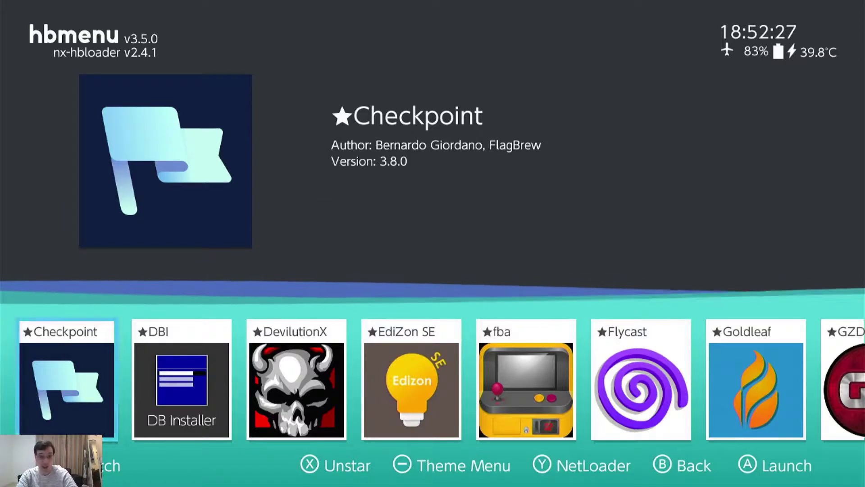
Launch the Checkpoint save manager from the homebrew menu
key(Right)
key(Left)
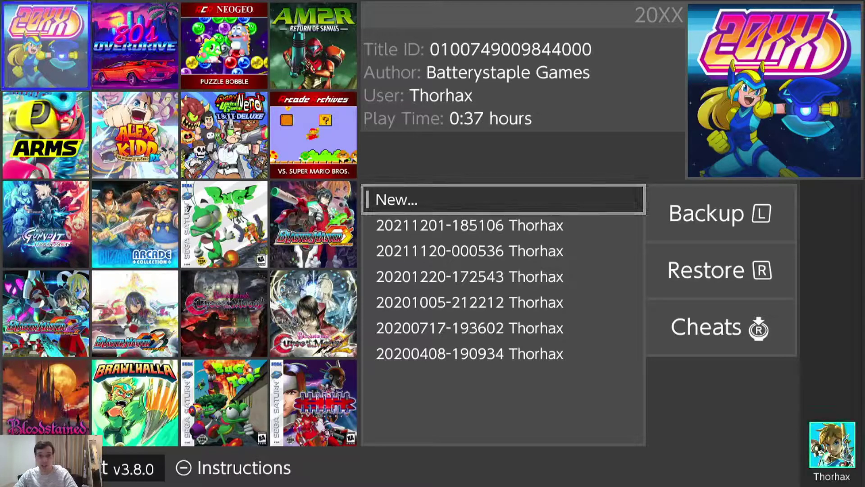
Look through the installed game titles and the existing save backups of each, coming back to 20XX
key(Right)
key(Right)
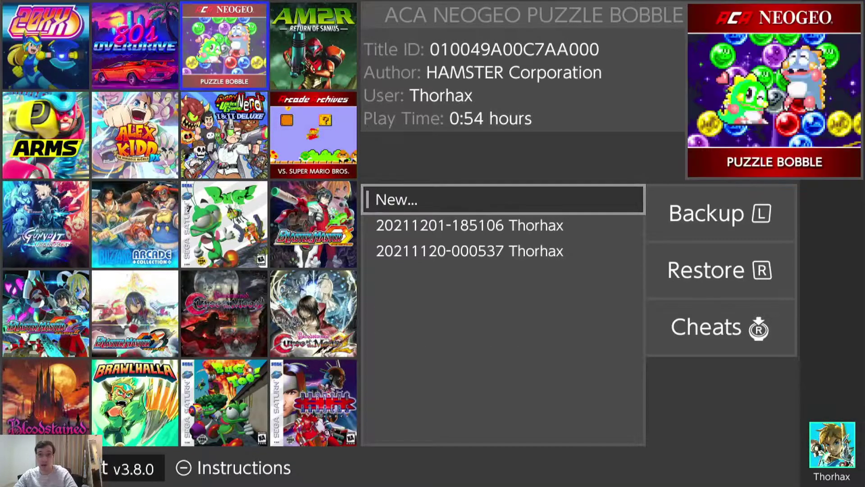
key(Down)
key(Down)
key(Left)
key(Up)
key(Up)
key(Left)
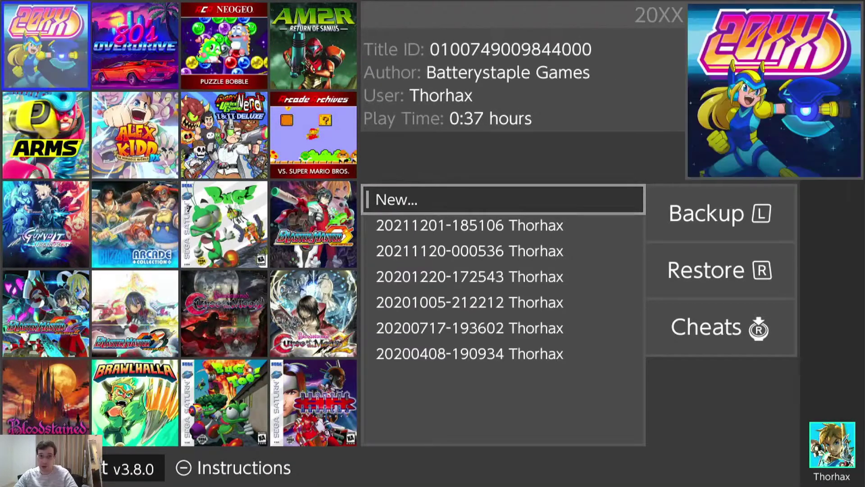
key(Down)
key(Up)
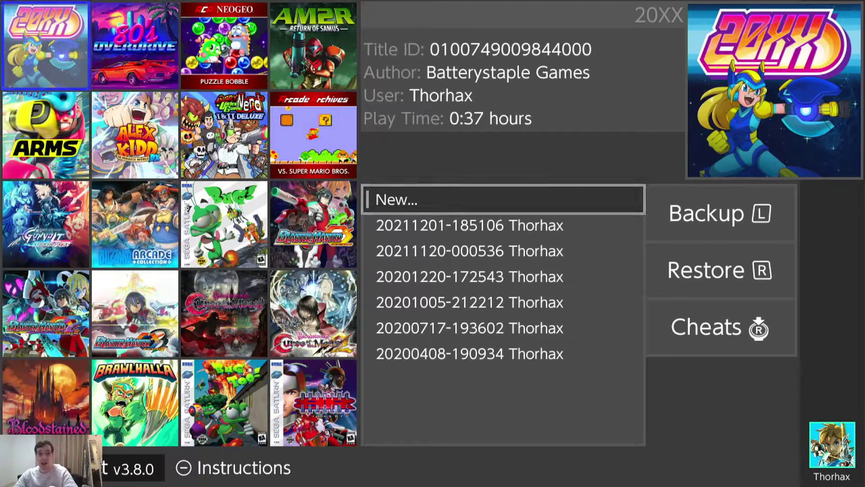
key(Down)
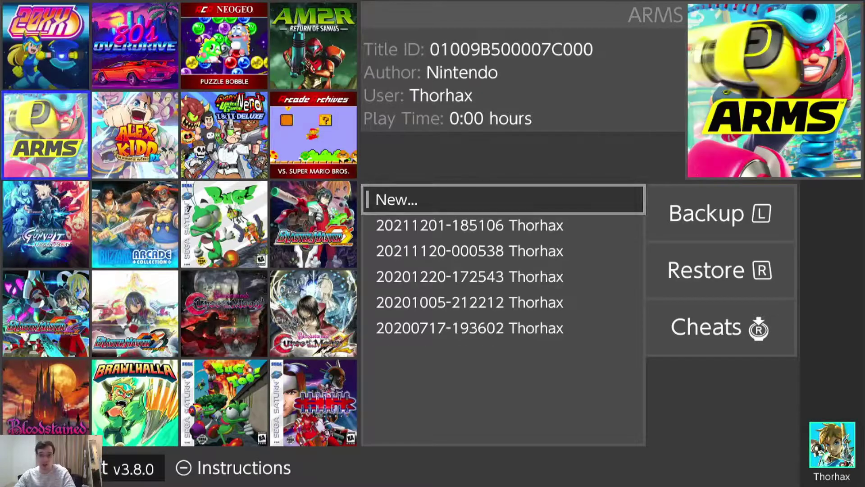
key(Down)
key(Down)
key(Down)
key(Up)
key(Up)
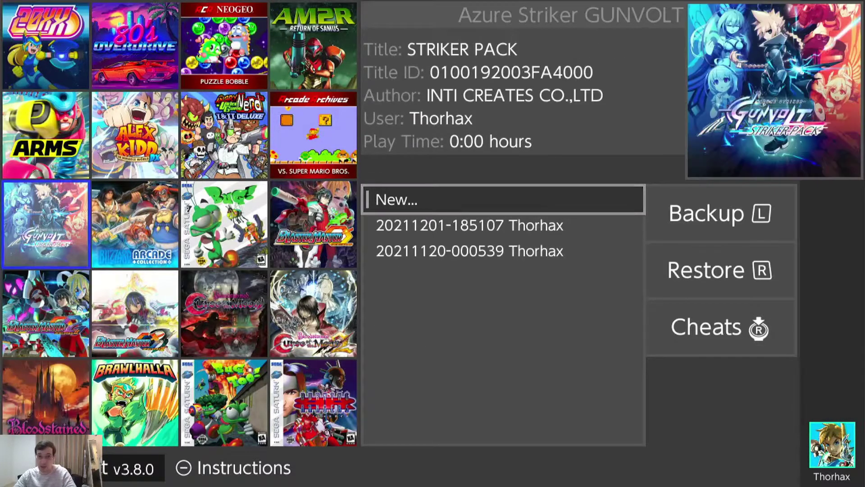
key(Up)
key(Up)
key(Right)
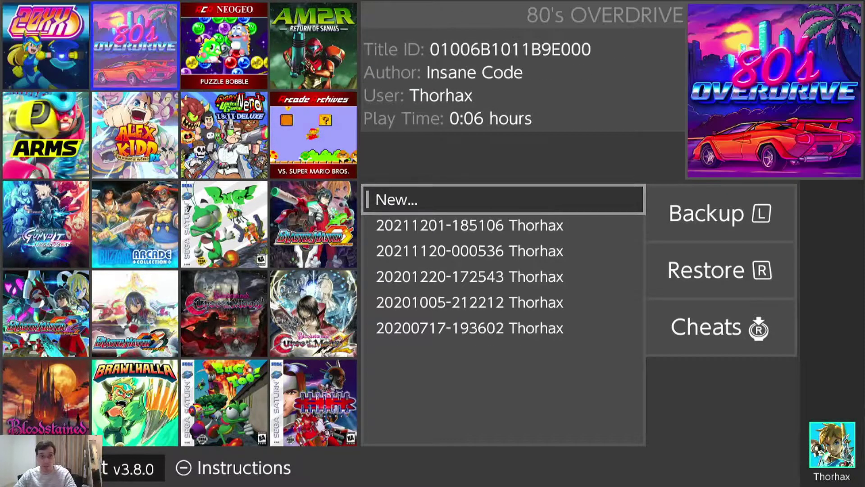
key(Down)
key(Right)
key(Down)
key(Left)
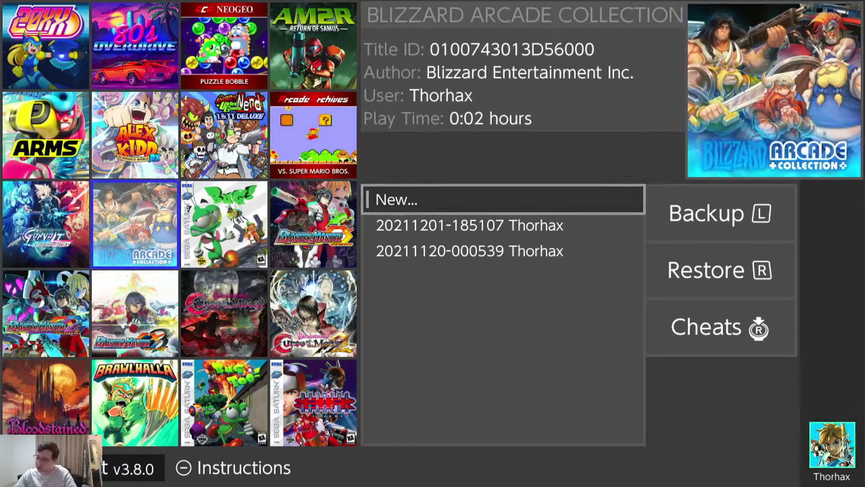
key(Down)
key(Down)
key(Left)
key(Right)
key(Right)
key(Right)
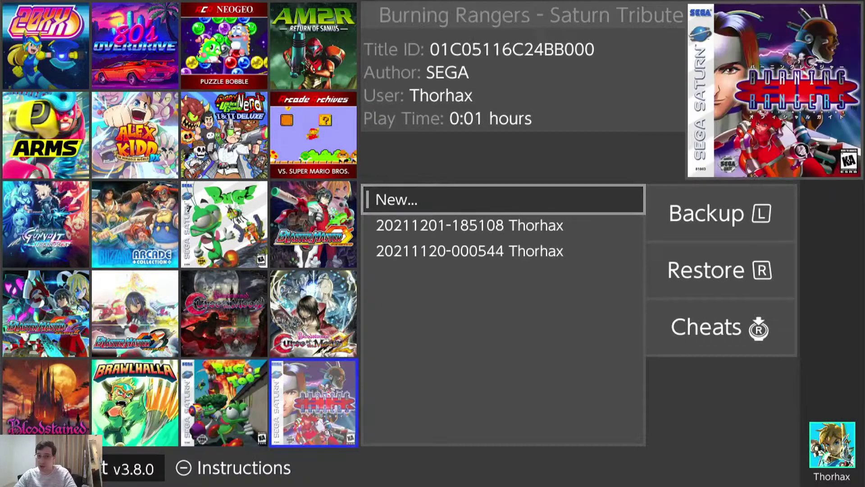
key(Up)
key(Up)
key(Up)
key(Up)
key(Left)
key(Left)
key(Down)
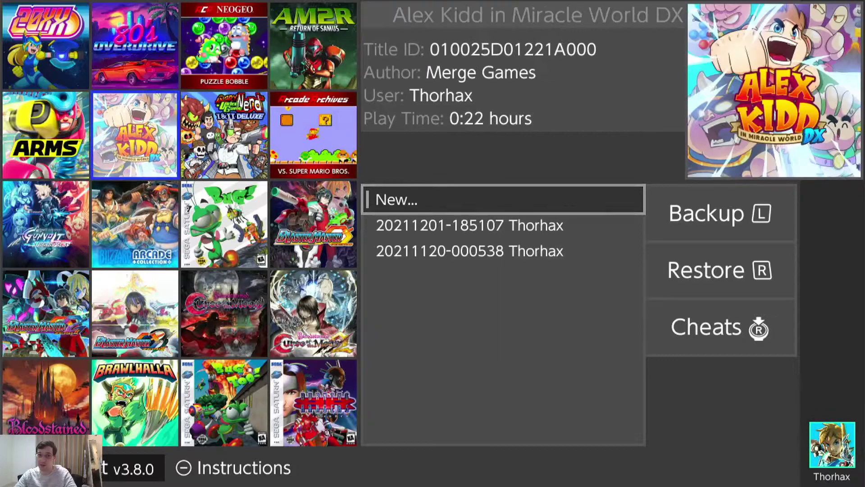
key(Left)
key(Up)
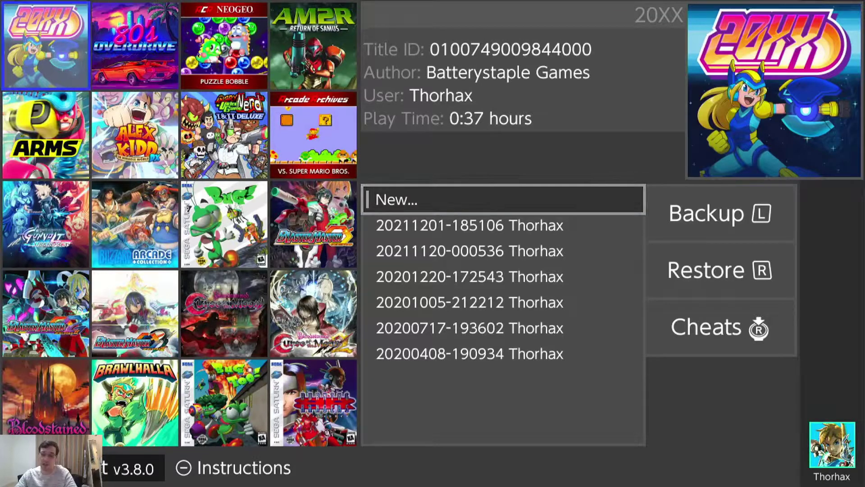
key(Down)
key(Up)
key(Right)
key(Left)
key(Down)
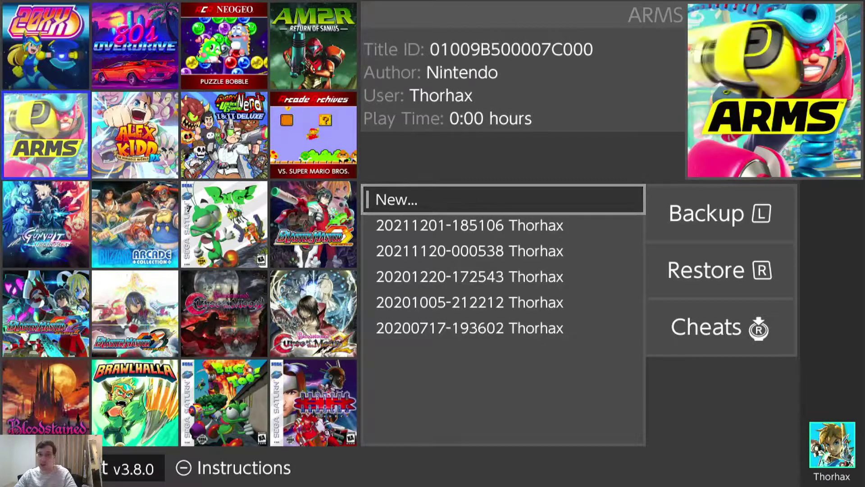
key(Up)
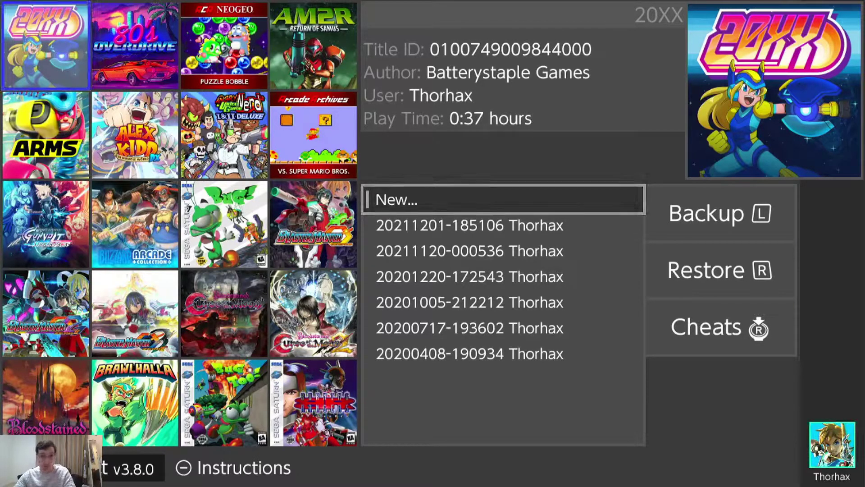
Consult the control instructions, close them, and select all game titles
key(minus)
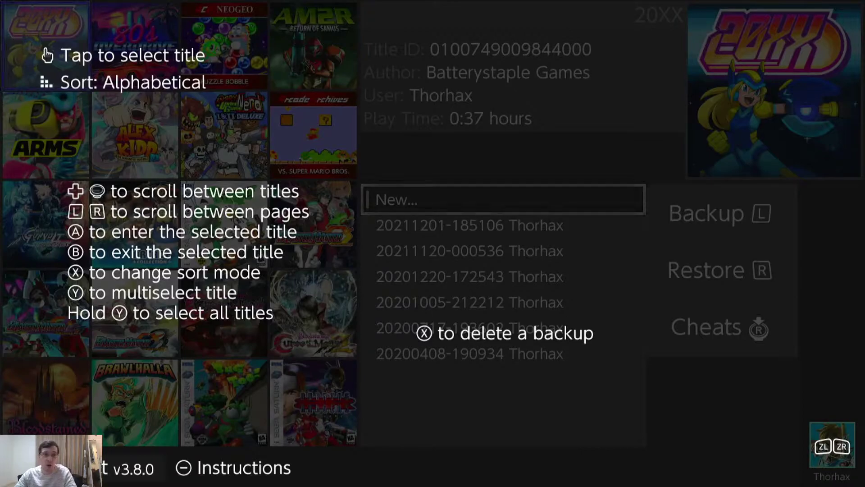
key(minus)
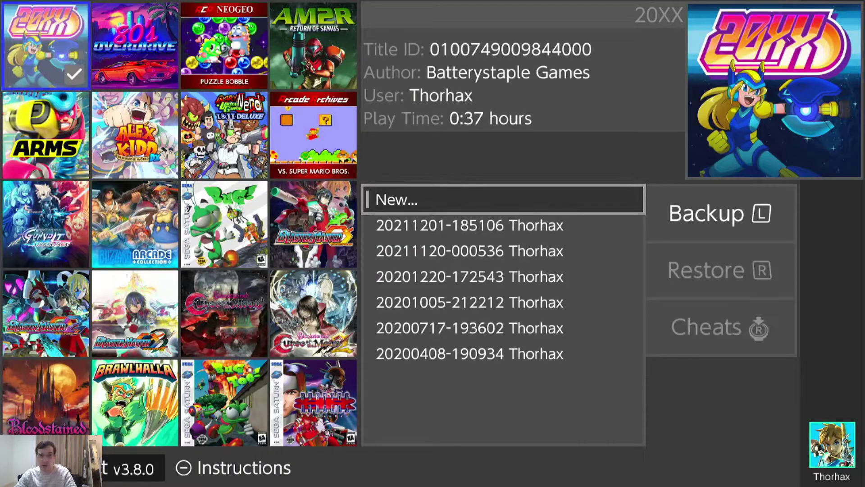
key(y)
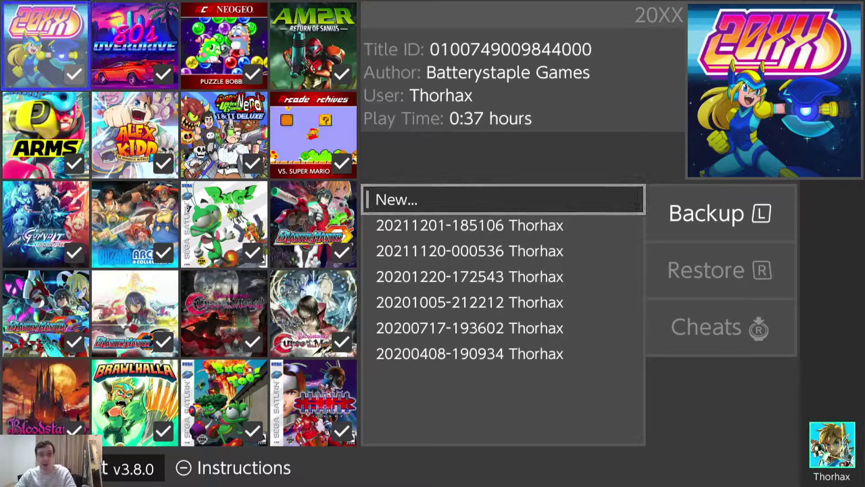
Review the selected titles and back up all their saves as new backups, acknowledging the completion message
key(Down)
key(Down)
key(Up)
key(Up)
key(Down)
key(Down)
key(Right)
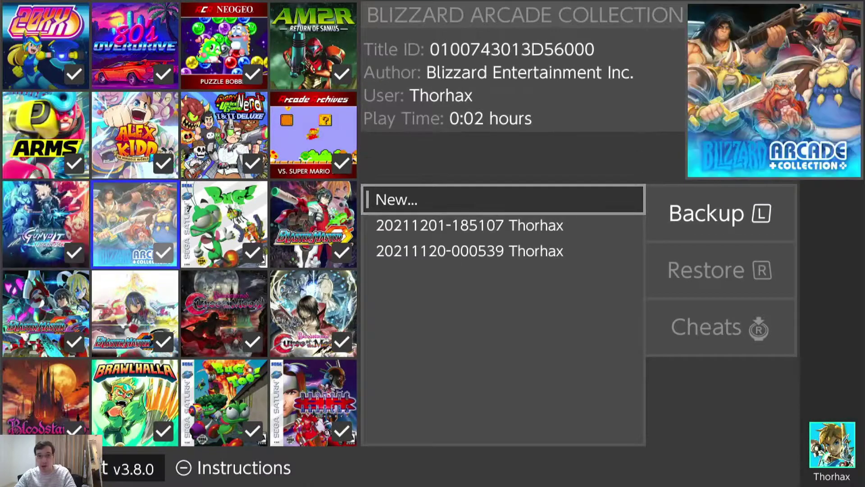
key(Down)
key(Down)
key(Down)
key(Down)
key(Down)
key(Down)
key(Left)
key(Right)
key(Right)
key(Right)
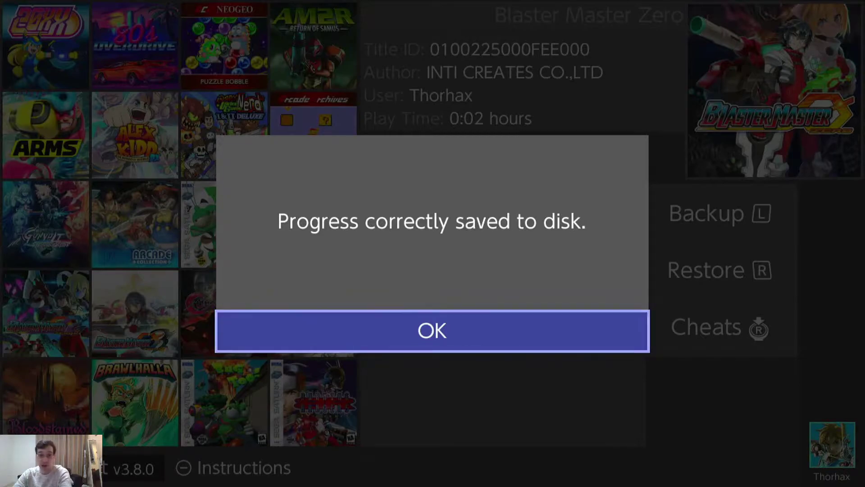
key(Return)
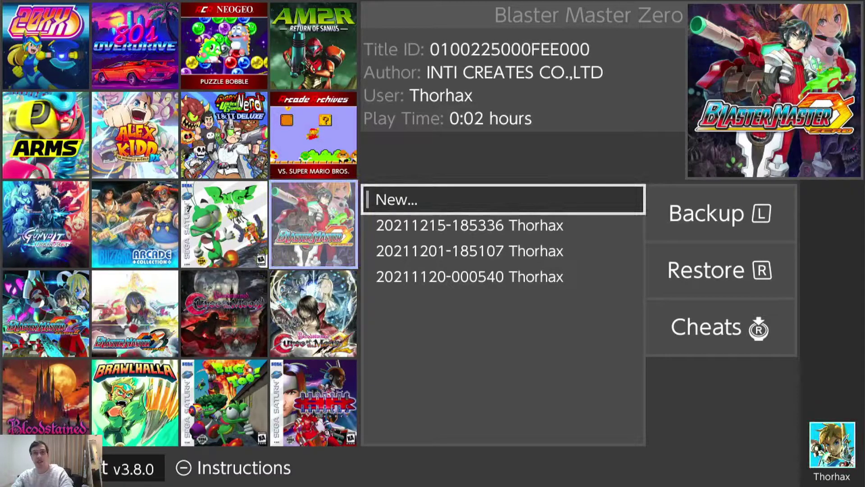
Check several titles, including Blaster Master Zero 3, for their new save backups
key(Left)
key(Down)
key(Left)
key(Right)
key(Left)
key(Left)
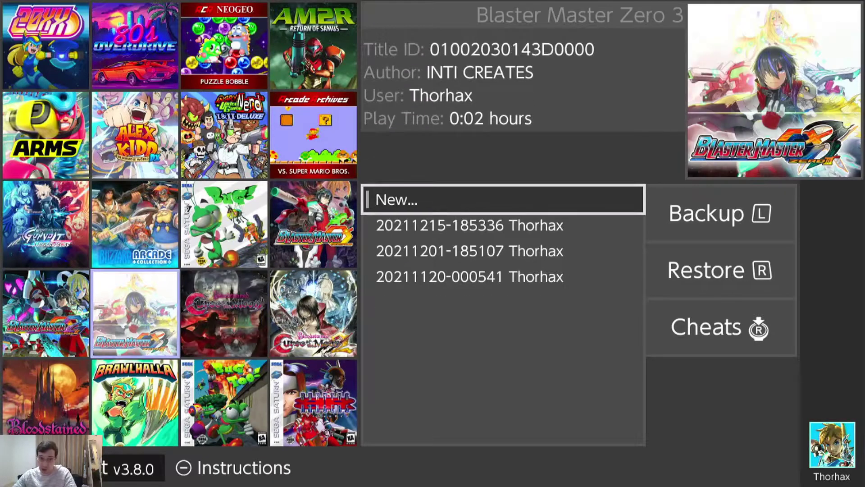
key(Up)
key(Up)
key(Up)
key(Down)
key(Down)
key(Down)
key(Down)
key(Down)
key(Down)
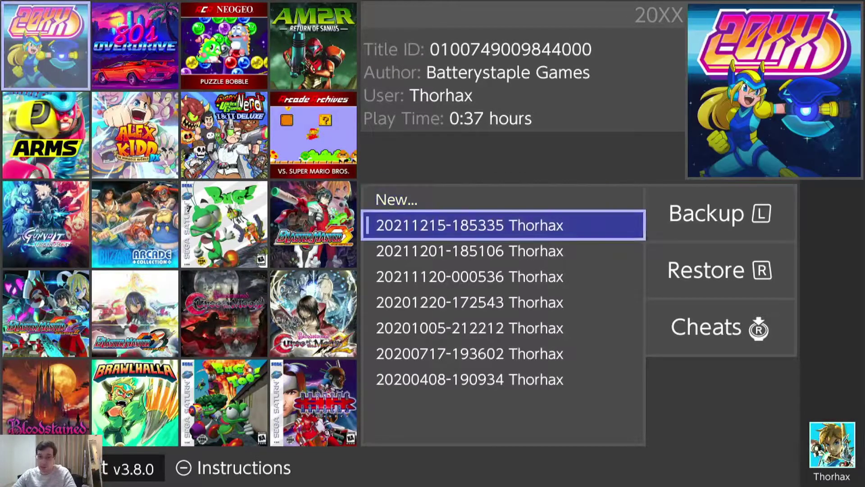
key(Down)
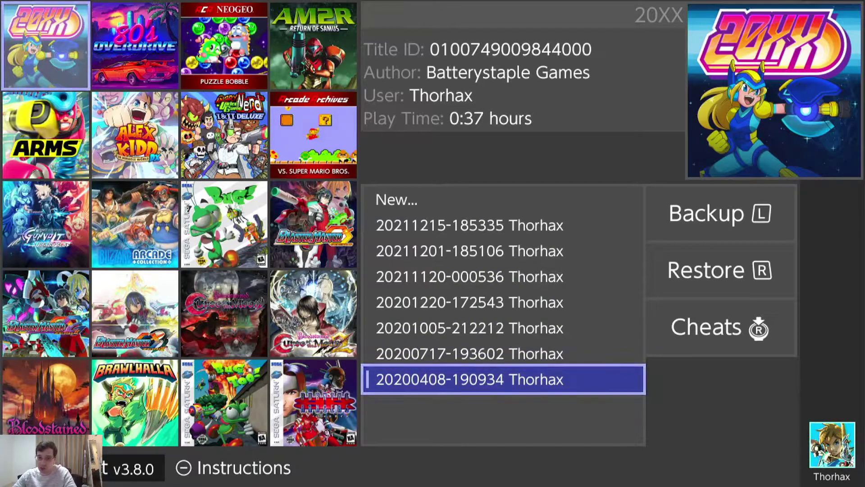
key(Up)
key(Up)
key(Up)
key(Up)
key(Up)
key(Up)
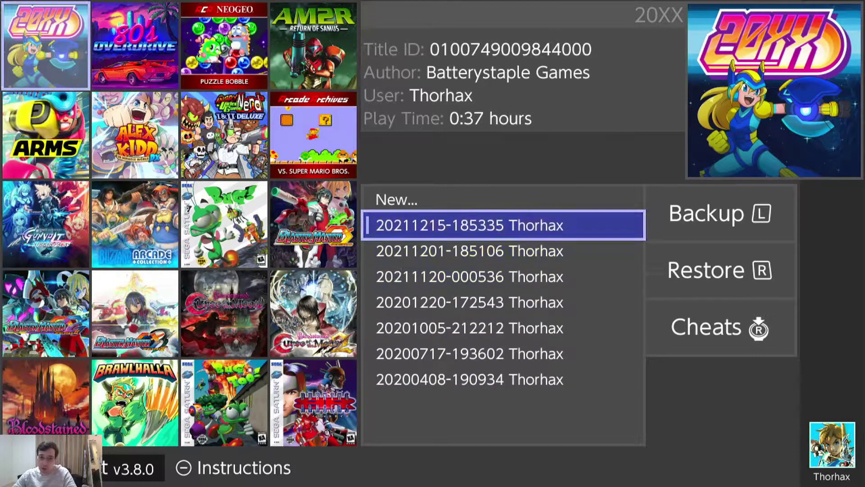
key(r)
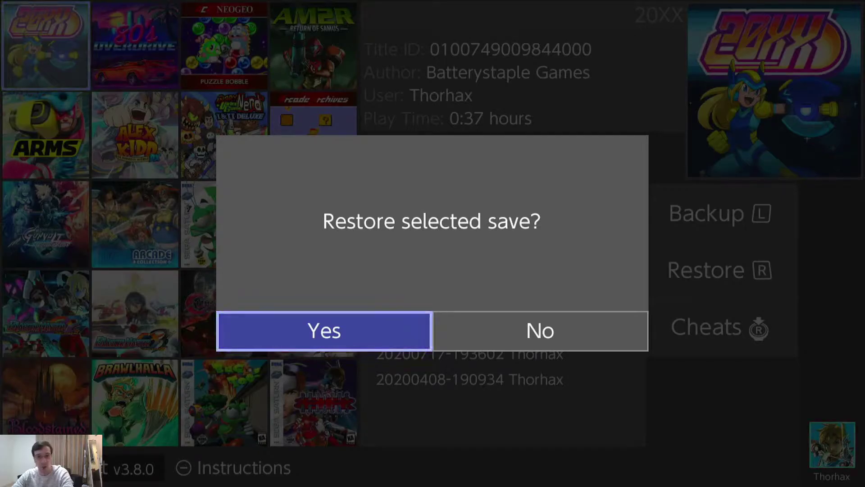
key(Escape)
key(r)
key(Escape)
key(r)
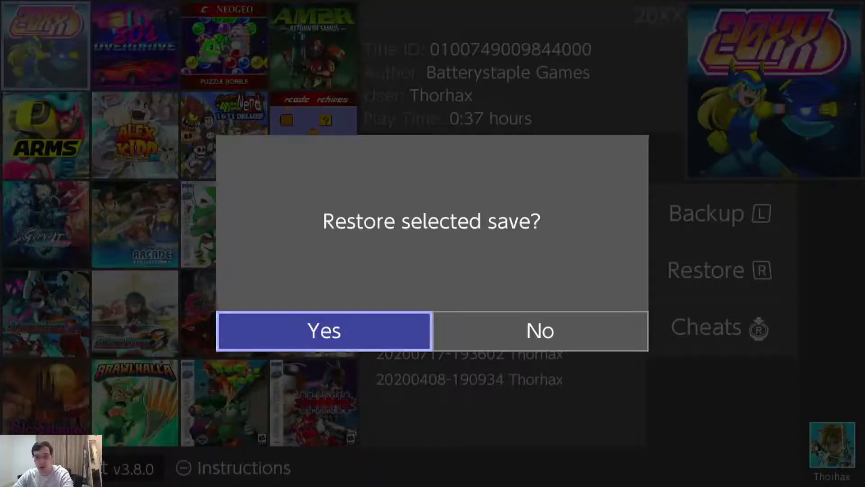
key(Escape)
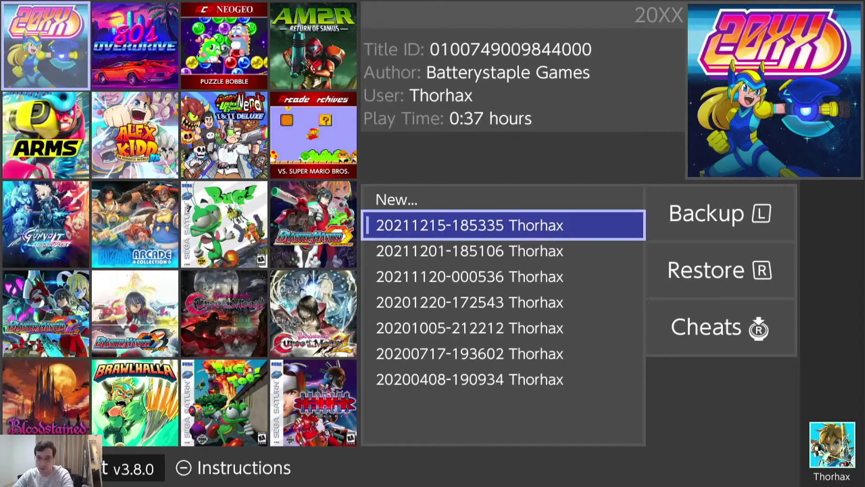
key(r)
key(Escape)
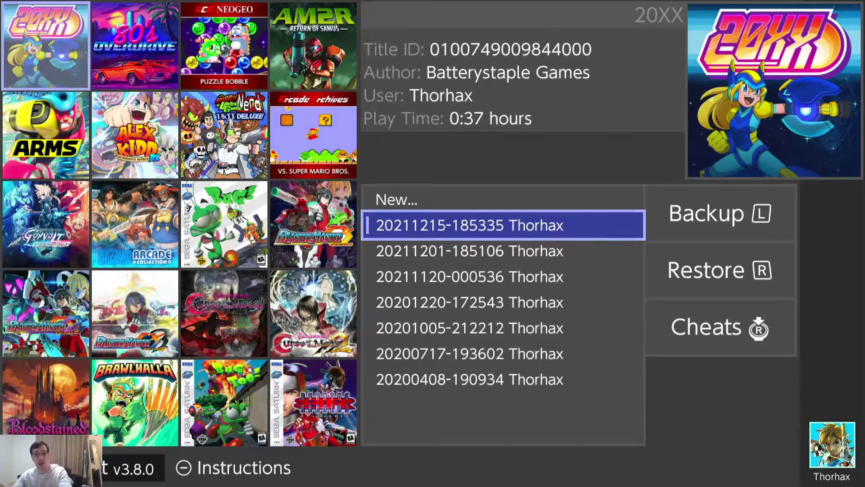
key(Down)
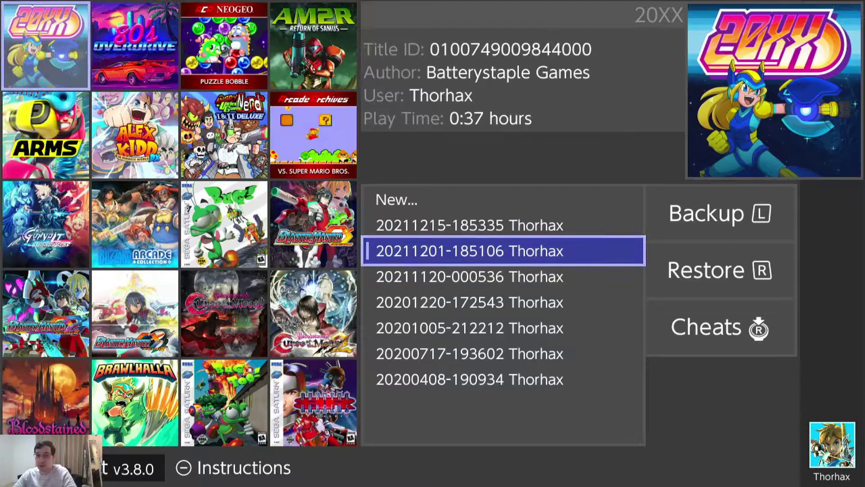
key(Down)
key(Down)
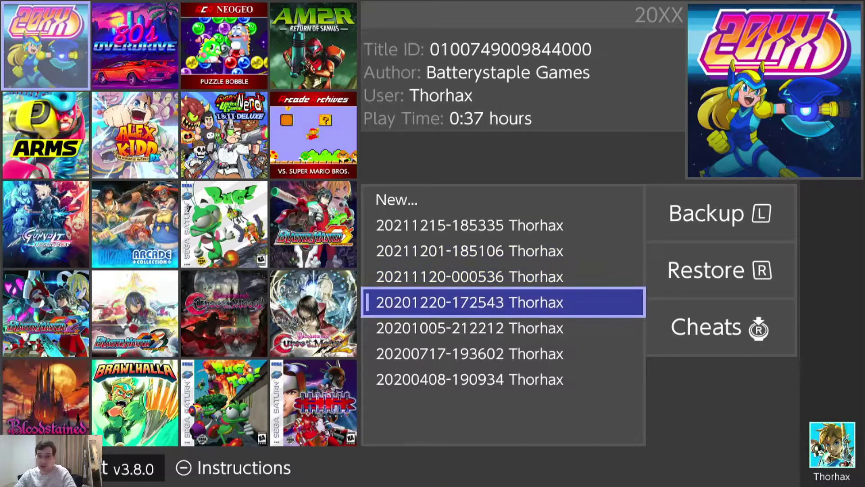
key(Up)
key(Up)
key(Up)
key(Up)
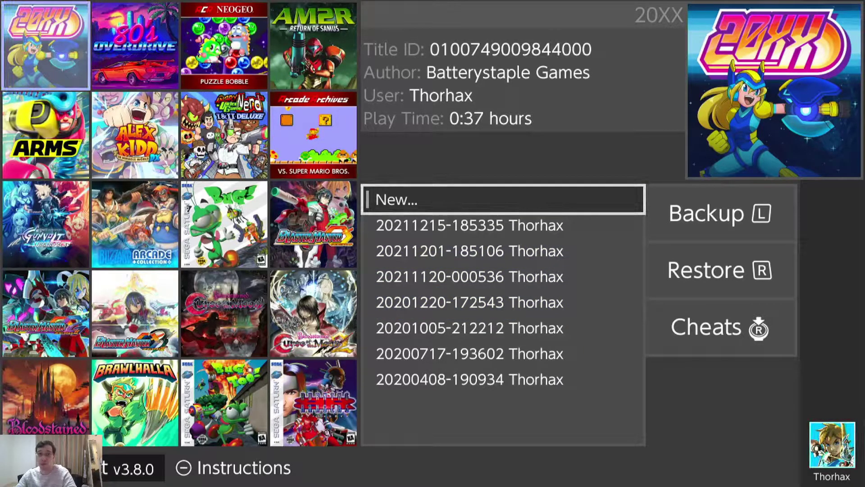
Look at the saved backups of ACA NEOGEO Puzzle Bobble
key(Right)
key(Right)
key(Right)
key(Left)
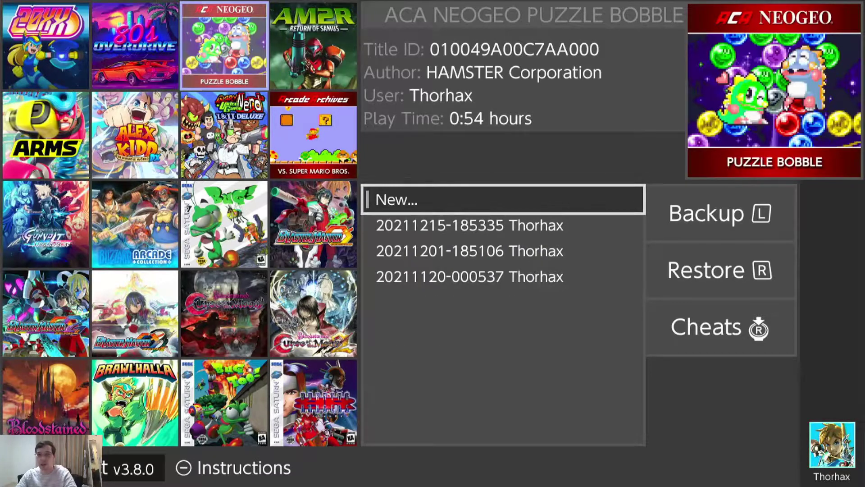
key(Return)
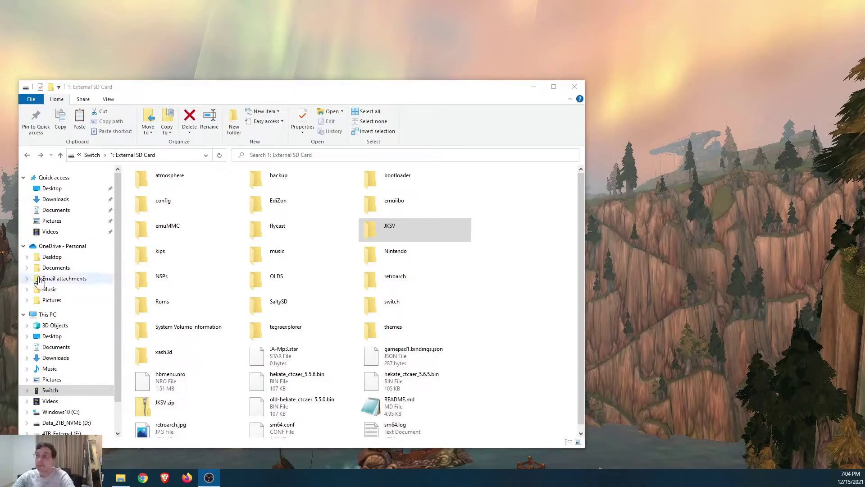
Switch to File Explorer on the PC and open the switch folder on the console's external SD card
click(295, 259)
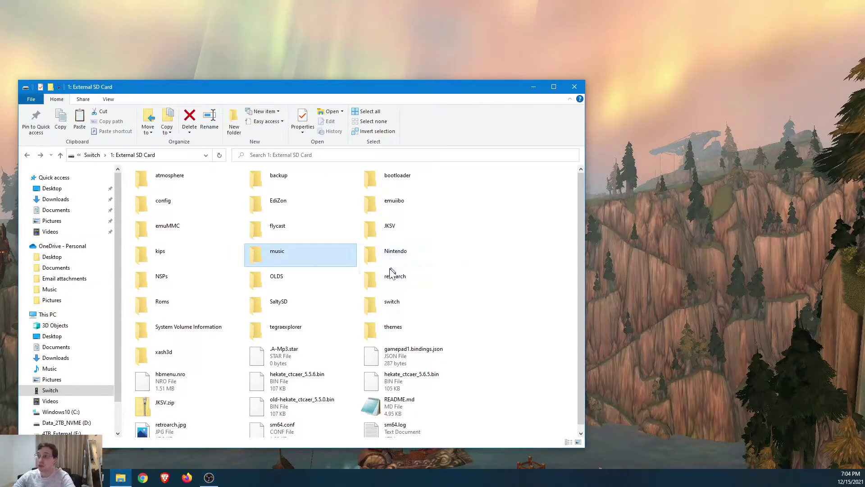
double_click(400, 307)
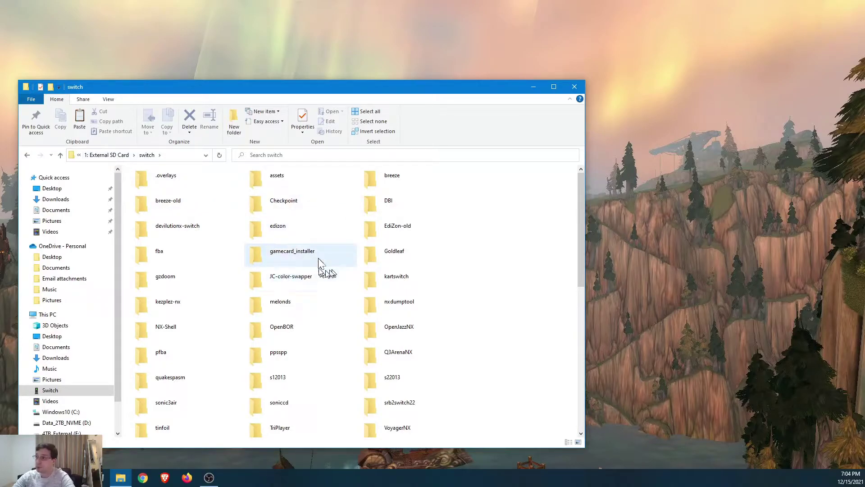
click(453, 289)
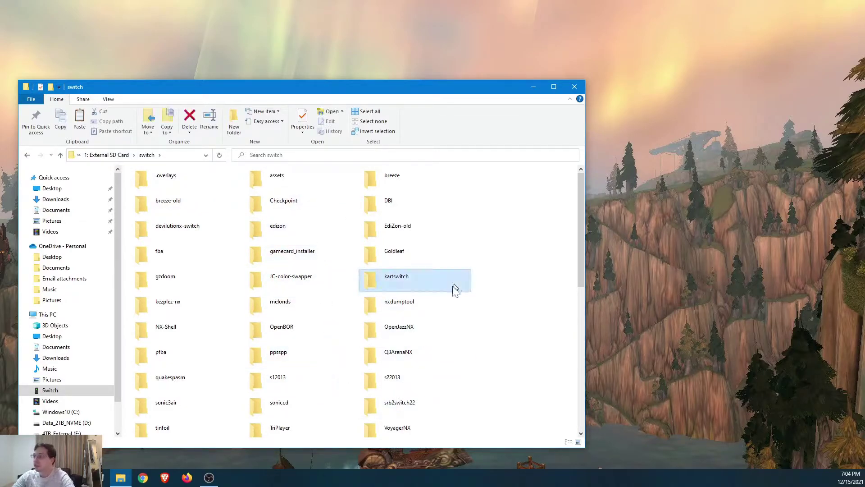
Open the saves folder inside the Checkpoint folder on the SD card
click(503, 358)
double_click(308, 205)
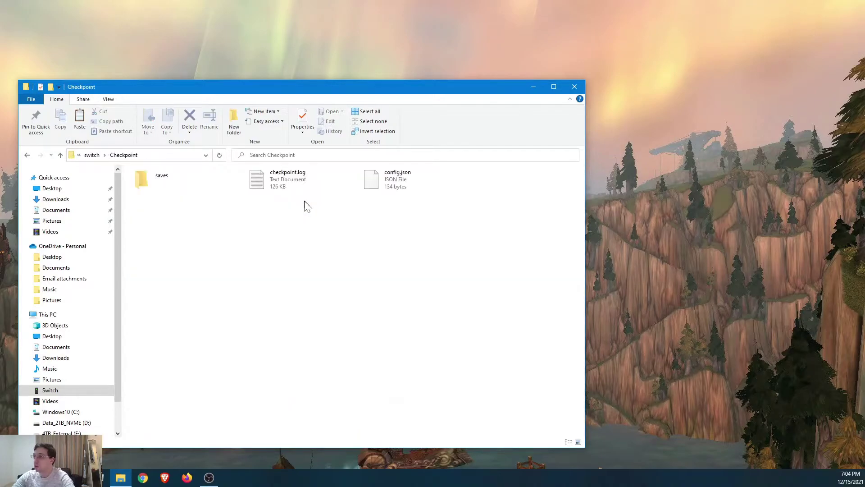
double_click(201, 189)
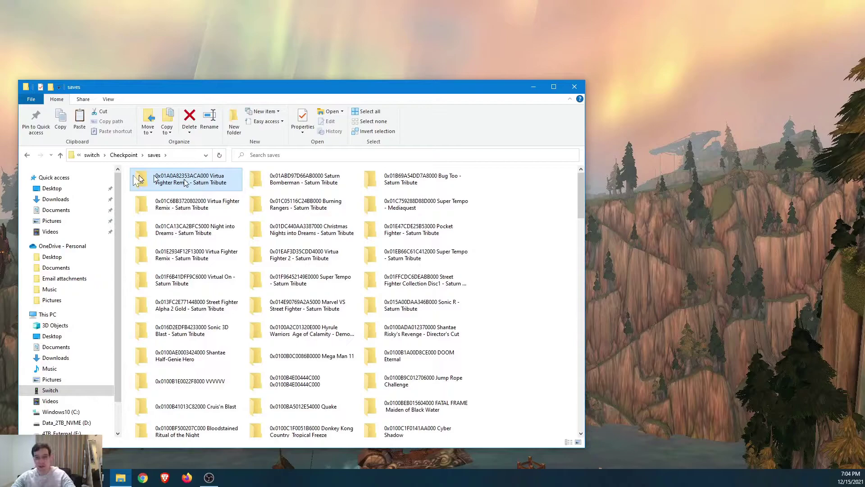
Return to the Checkpoint folder and copy its saves folder to the PC desktop
click(27, 154)
right_click(173, 185)
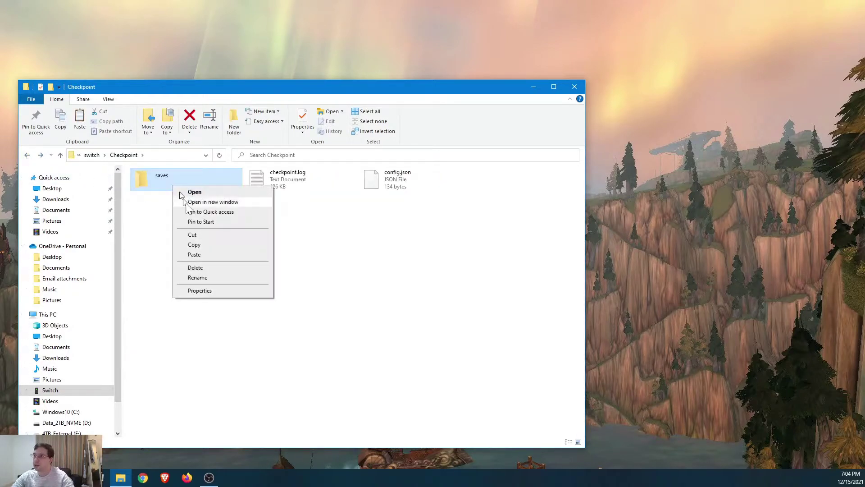
click(207, 245)
right_click(634, 267)
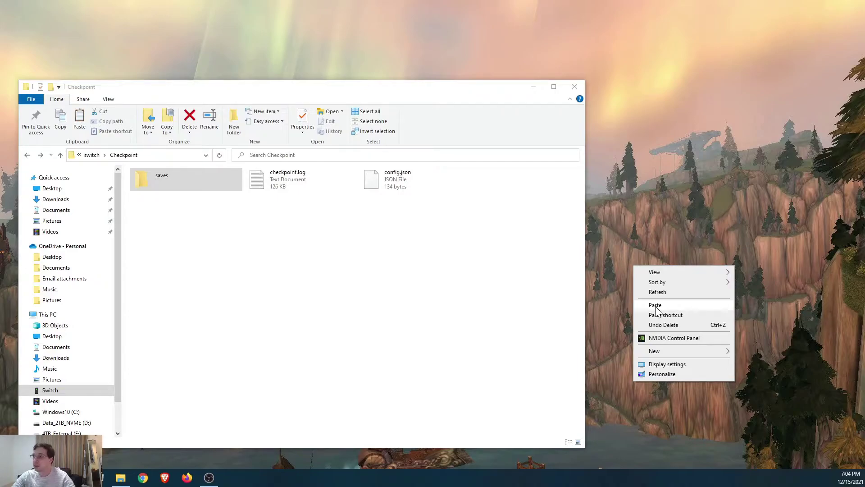
click(655, 306)
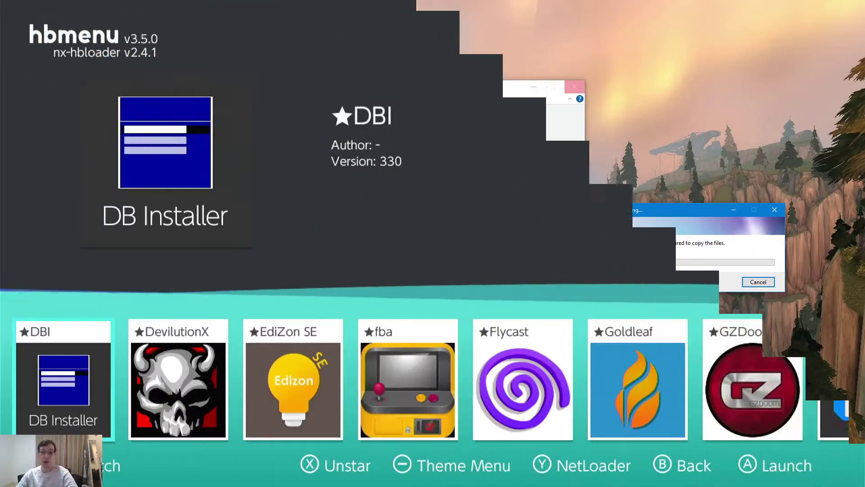
Switch to hbmenu on the console and launch DBI
key(Right)
key(Left)
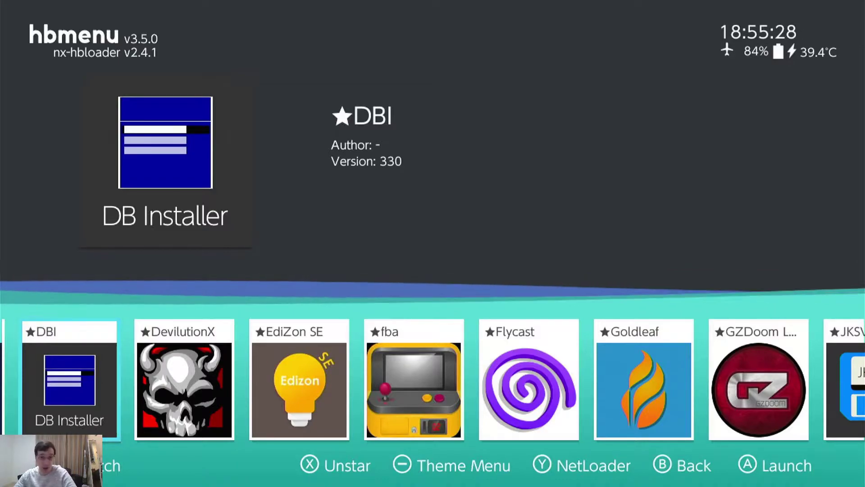
key(Return)
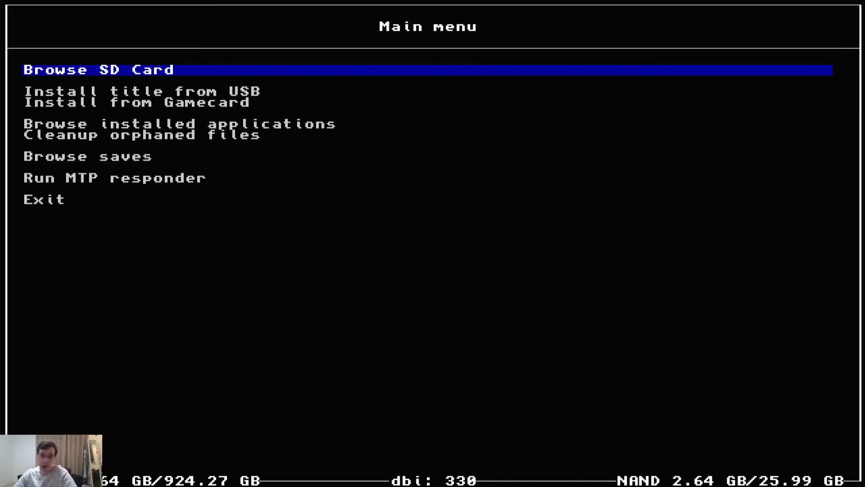
Review the DBI main menu entries down to Run MTP responder and back up to the title and gamecard install options
key(Down)
key(Down)
key(Down)
key(Down)
key(Down)
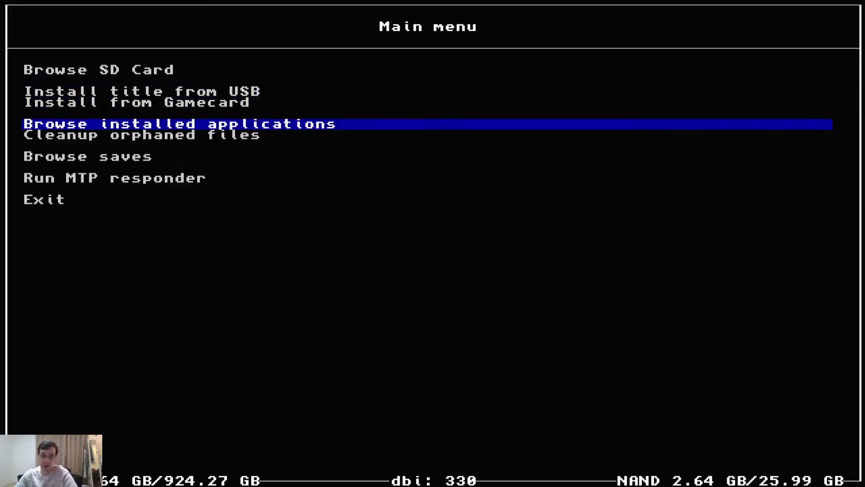
key(Down)
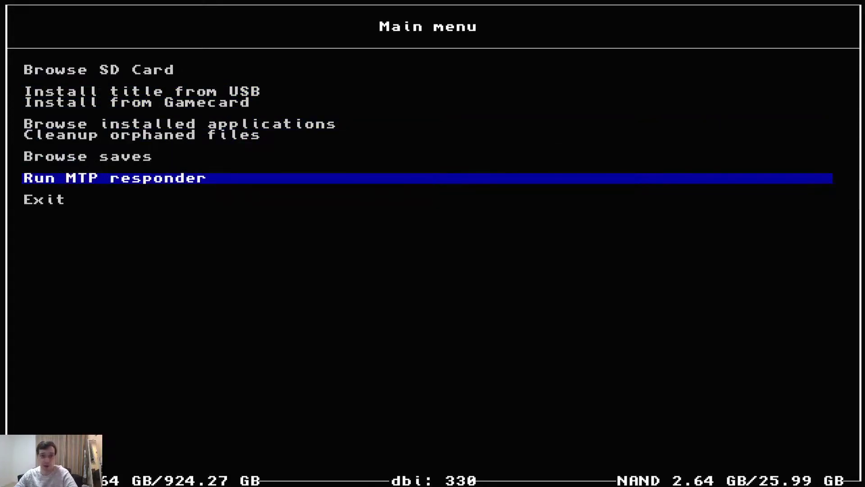
key(Up)
key(Up)
key(Up)
key(Up)
key(Up)
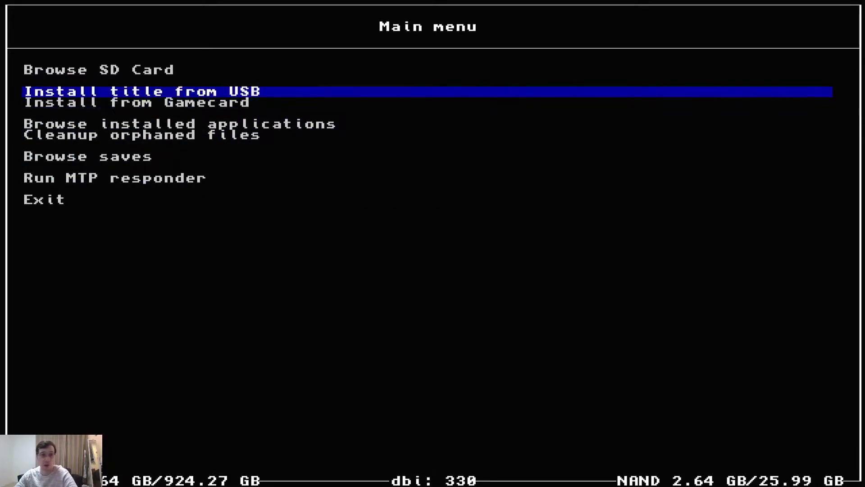
key(Down)
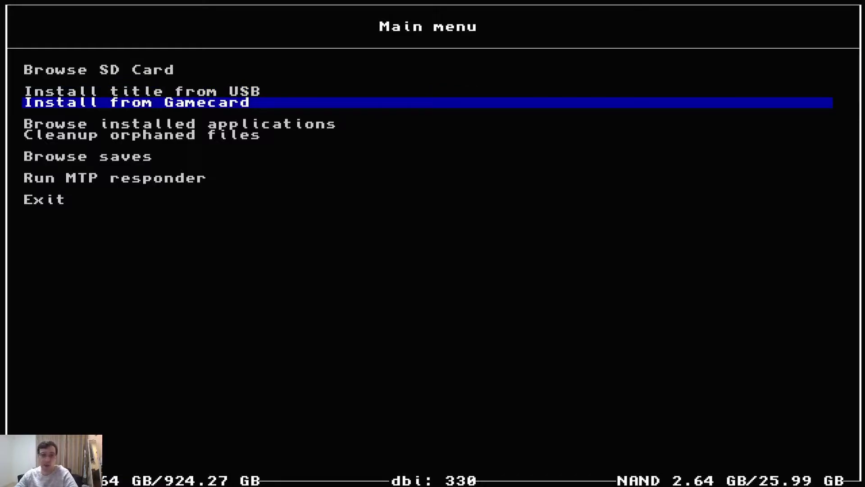
key(Up)
key(Down)
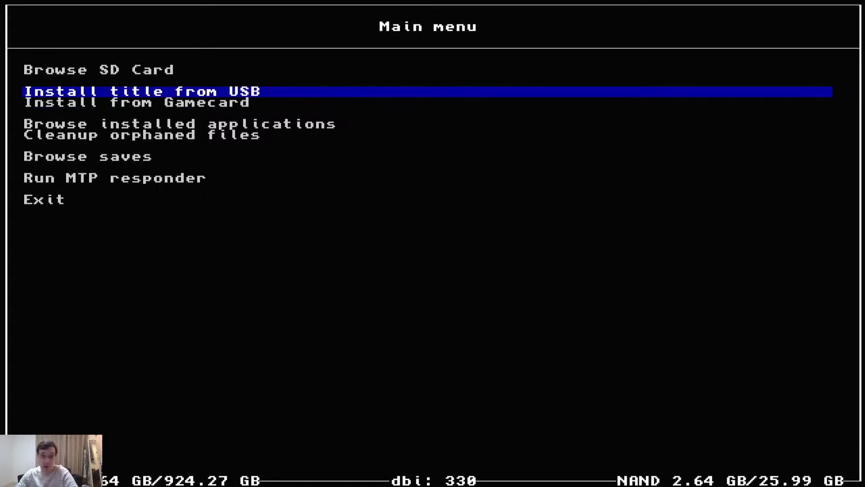
Review the Cleanup orphaned files and Browse saves entries and move the selection to Run MTP responder
key(Down)
key(Down)
key(Down)
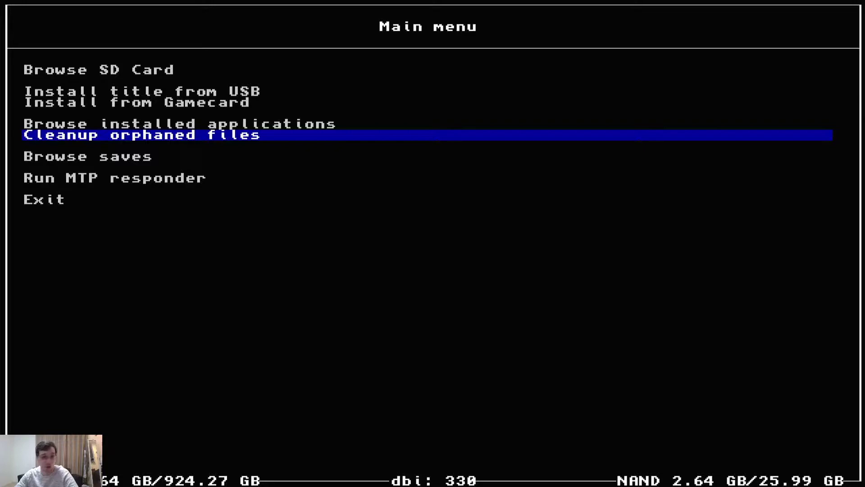
key(Down)
key(Up)
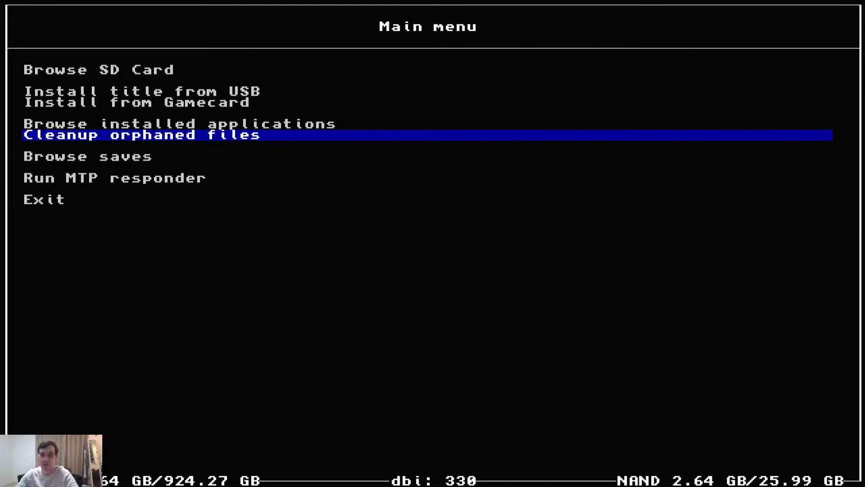
key(Down)
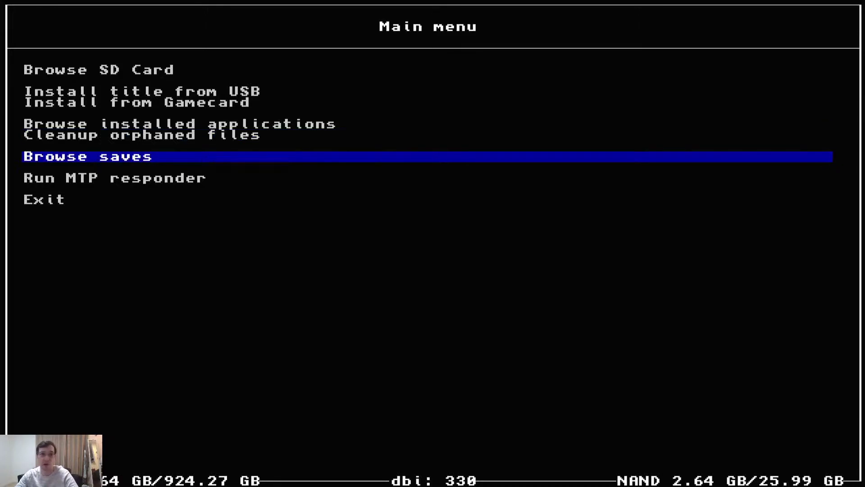
key(Up)
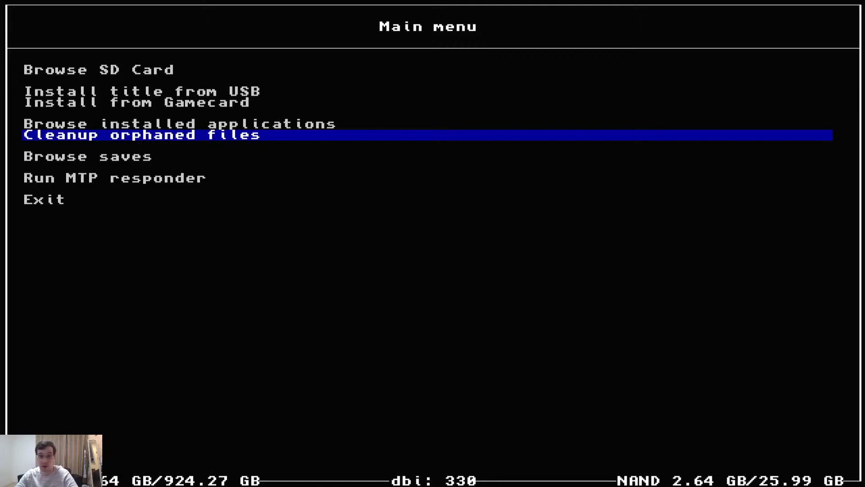
key(Down)
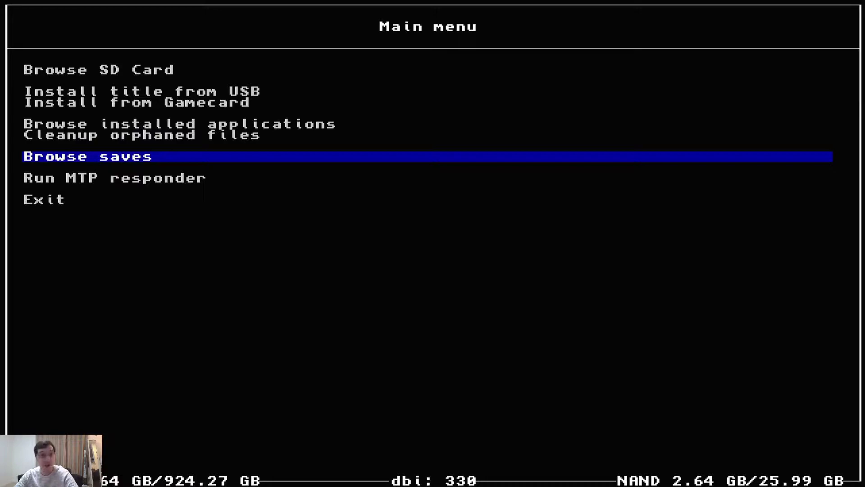
key(Down)
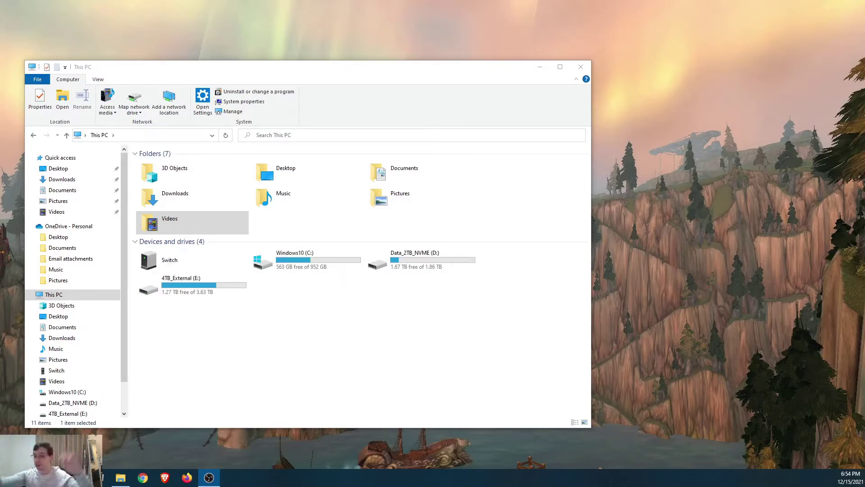
Switch to File Explorer on the PC, look into the Switch device's 1: External SD Card, and return to its storage list
double_click(156, 259)
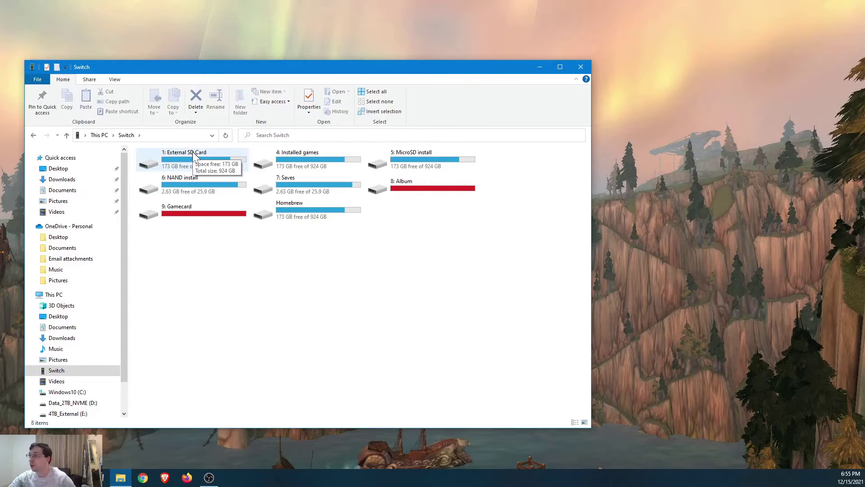
double_click(193, 153)
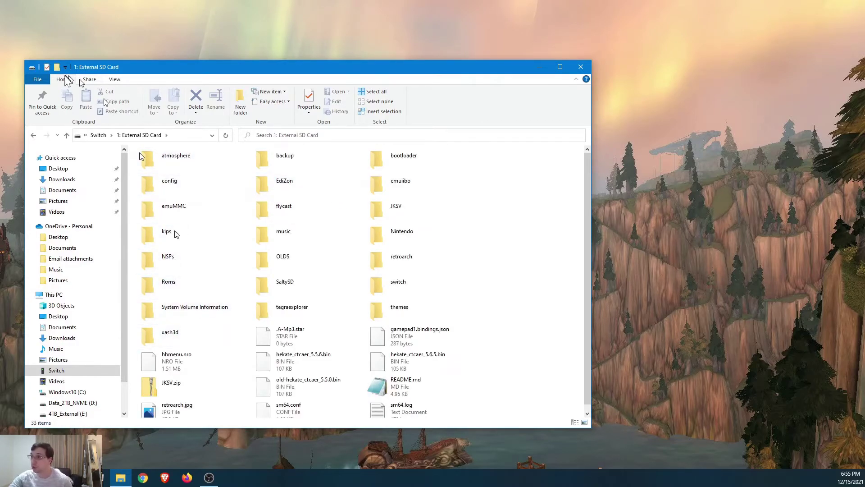
click(33, 135)
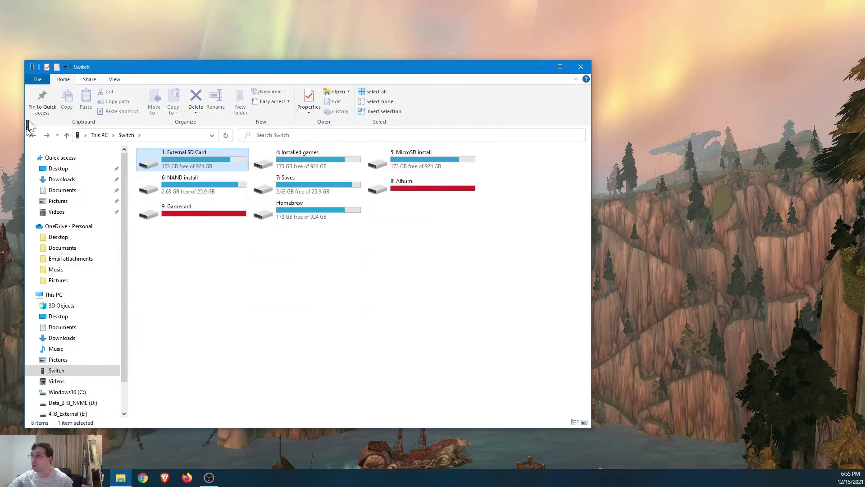
Open the Installed games folder in the console's 7: Saves storage
click(328, 193)
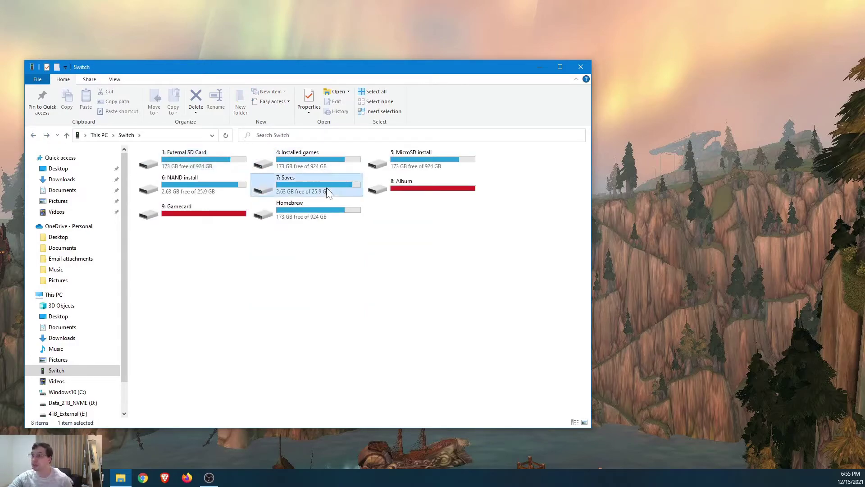
double_click(328, 193)
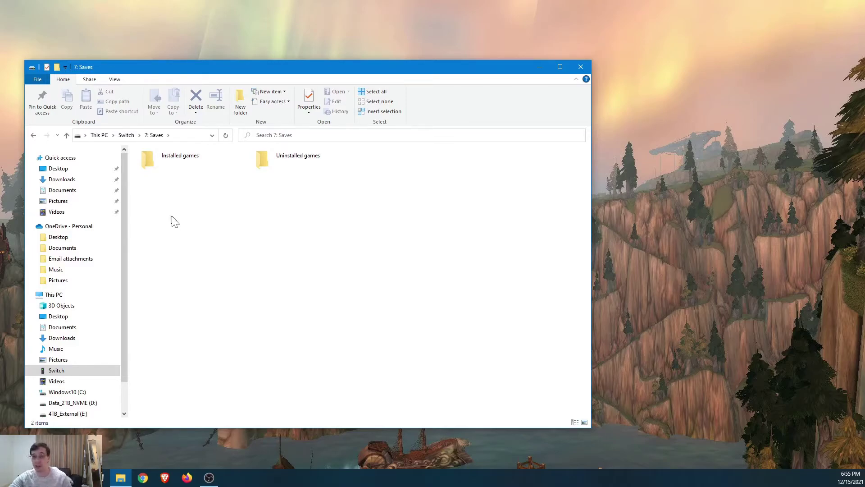
double_click(183, 159)
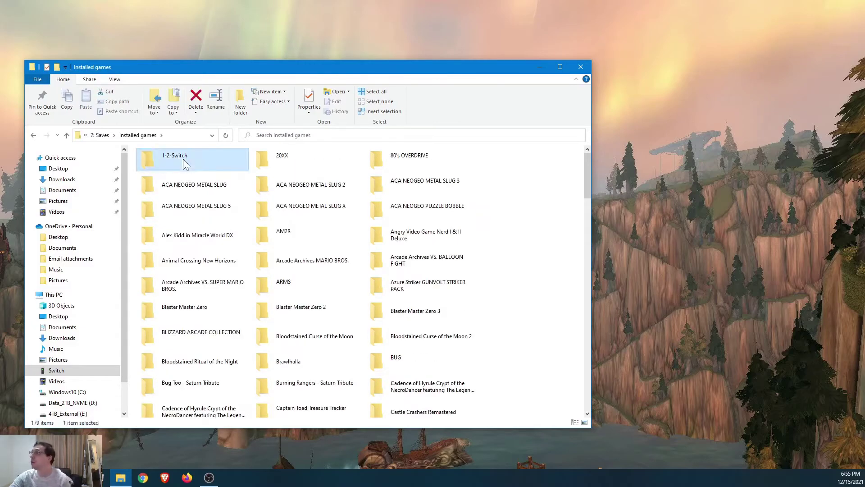
Look into the Device save folder of 1-2-Switch and return to the Installed games list
double_click(183, 159)
double_click(183, 159)
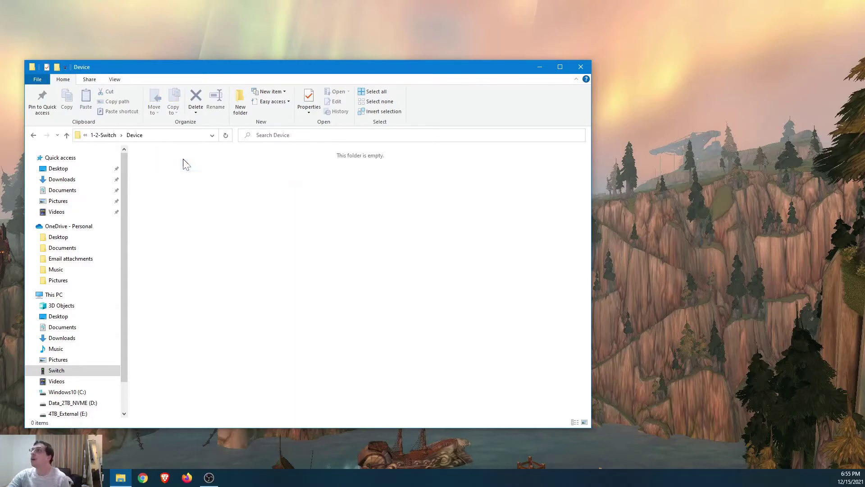
click(33, 135)
click(34, 135)
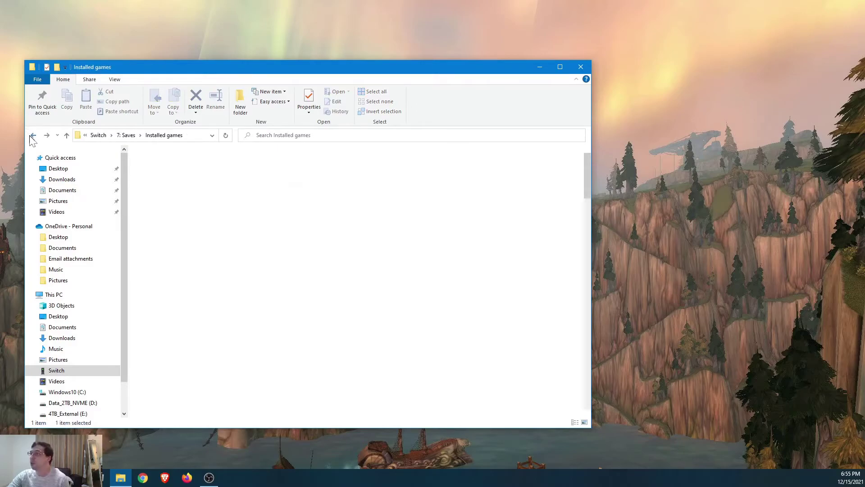
click(34, 135)
click(46, 135)
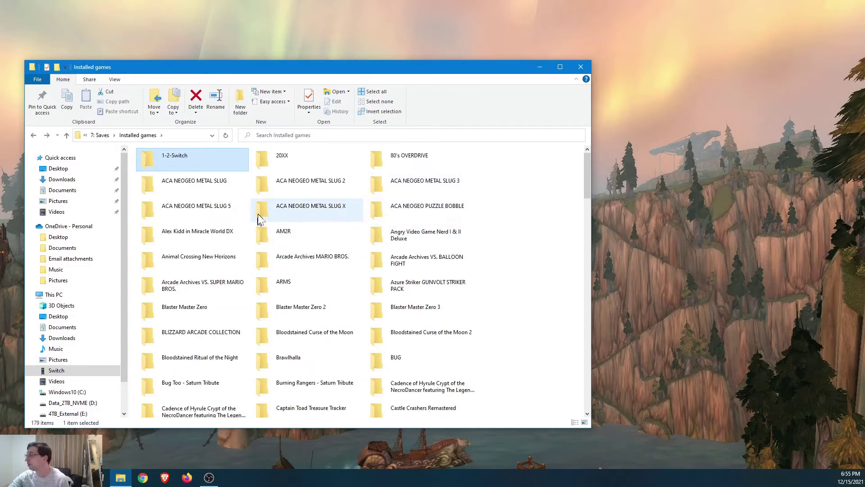
Examine the Device, Villager0 and BCAT save folders of Animal Crossing New Horizons and return to the Installed games list
double_click(234, 260)
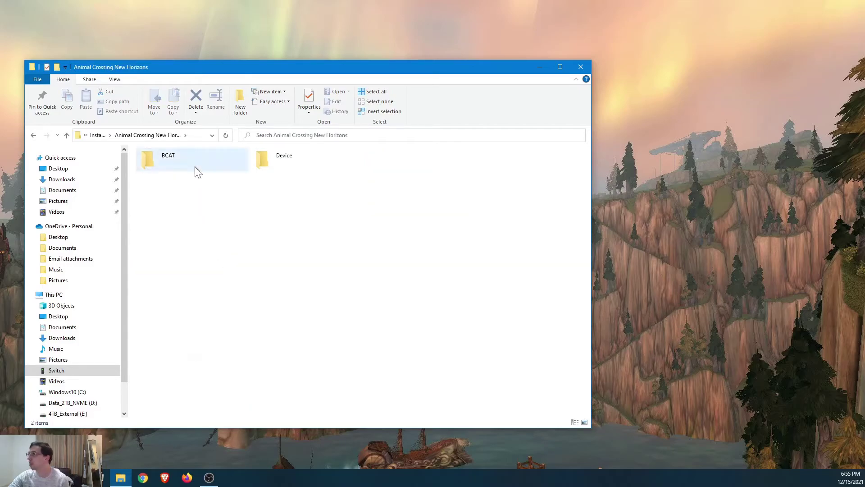
double_click(275, 160)
click(197, 172)
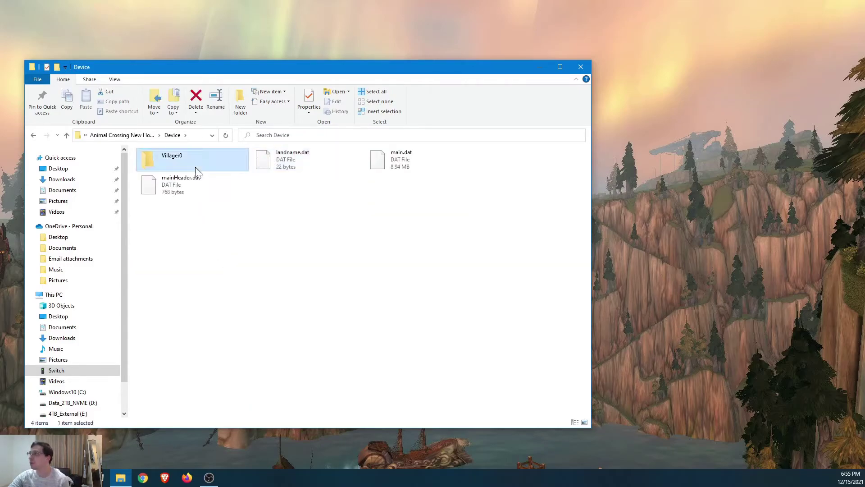
double_click(196, 170)
click(35, 135)
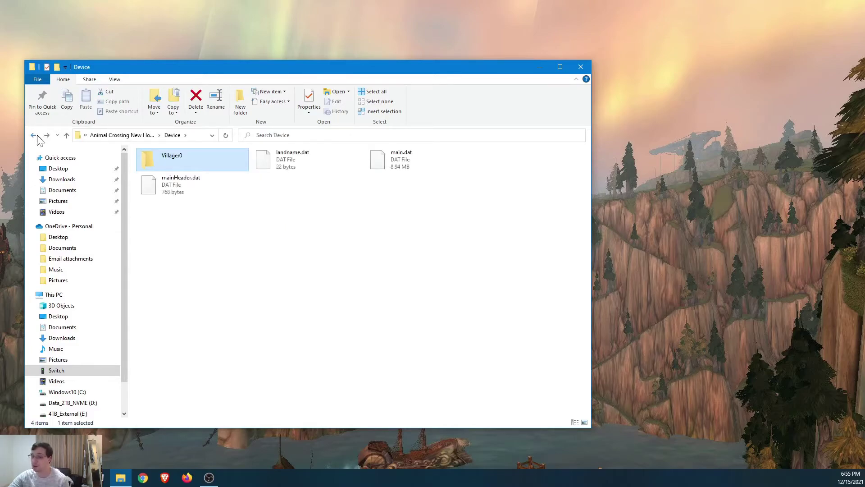
click(34, 135)
double_click(164, 164)
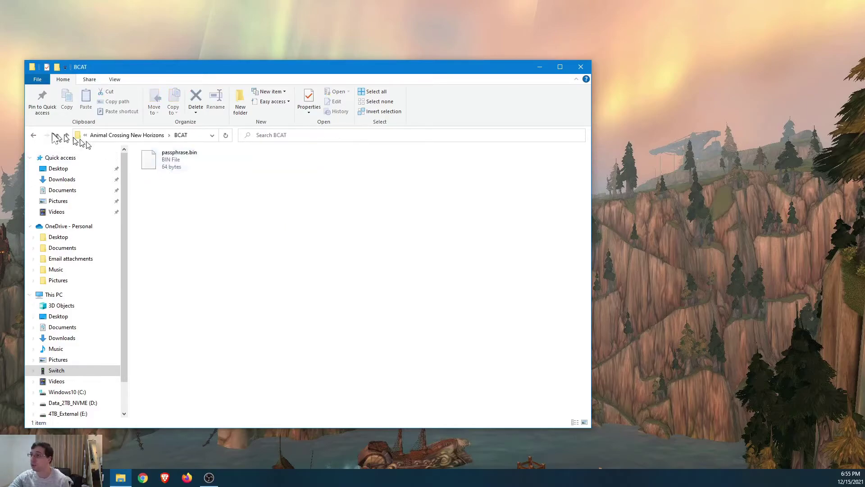
key(alt+Left)
key(alt+Left)
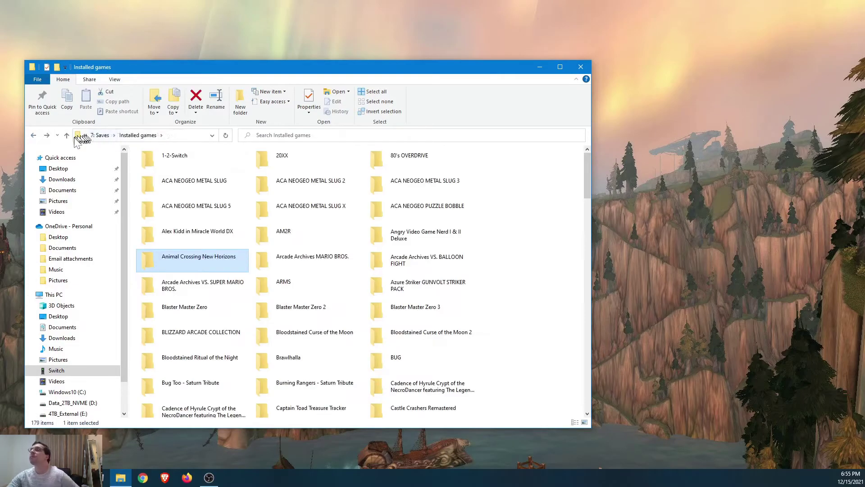
View the save files in the user profile folder of Blaster Master Zero and go back to the game's folder
double_click(229, 311)
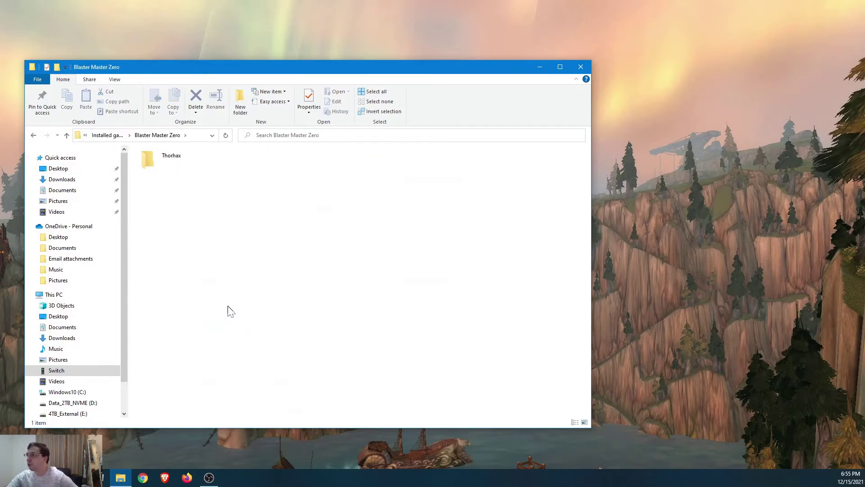
double_click(195, 161)
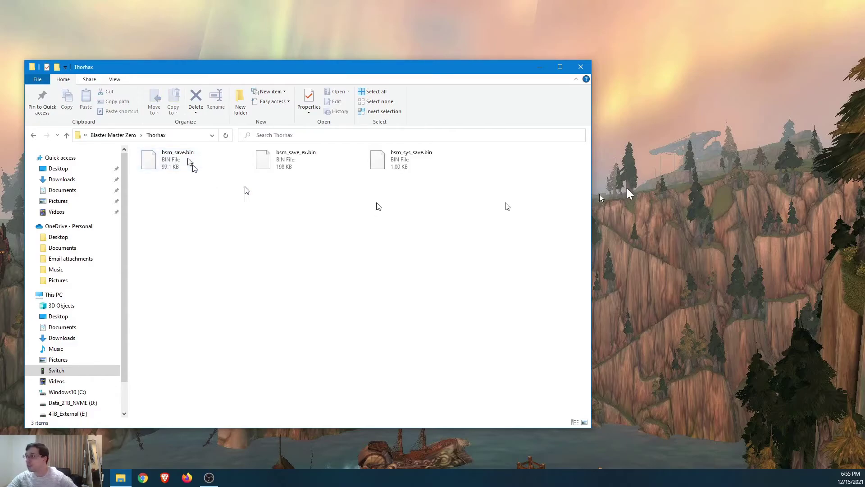
click(35, 136)
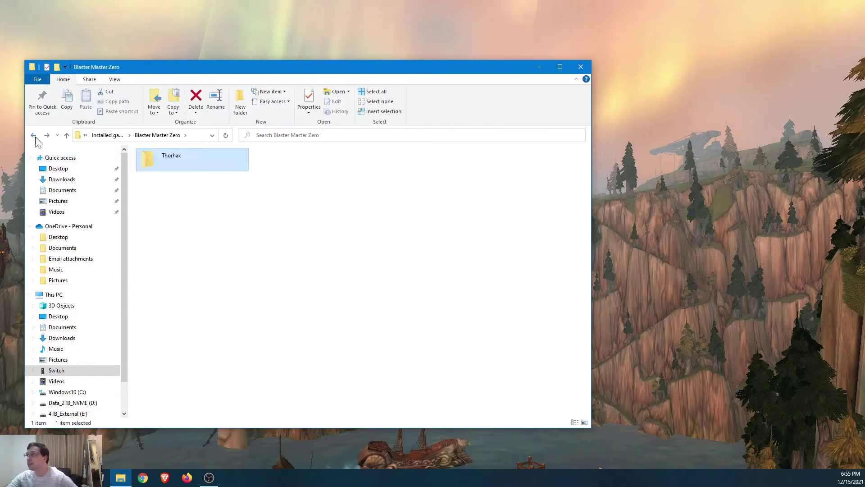
Look at the save files in Blaster Master Zero's user profile folder again and return to the Installed games list
double_click(235, 164)
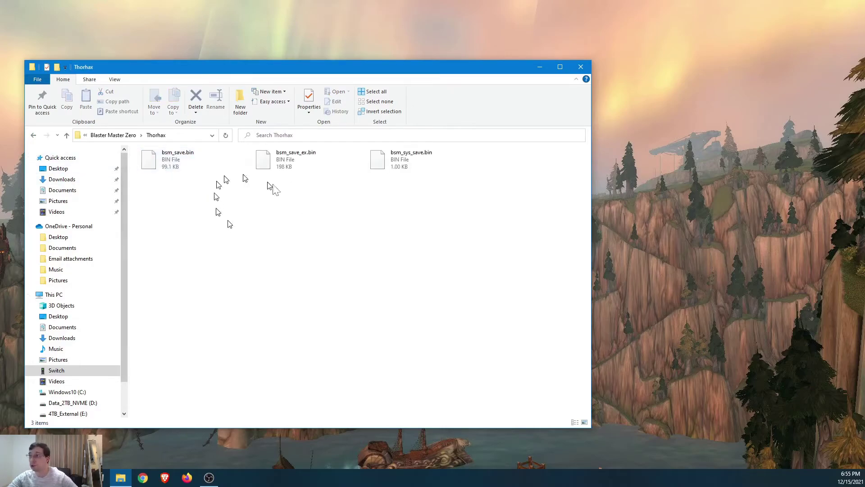
click(34, 136)
click(34, 136)
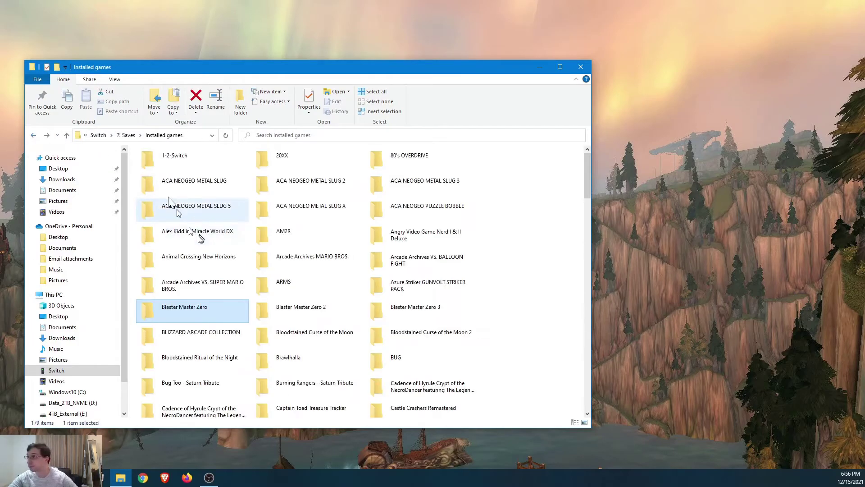
Select and copy all game save folders in the console's Installed games folder
click(228, 185)
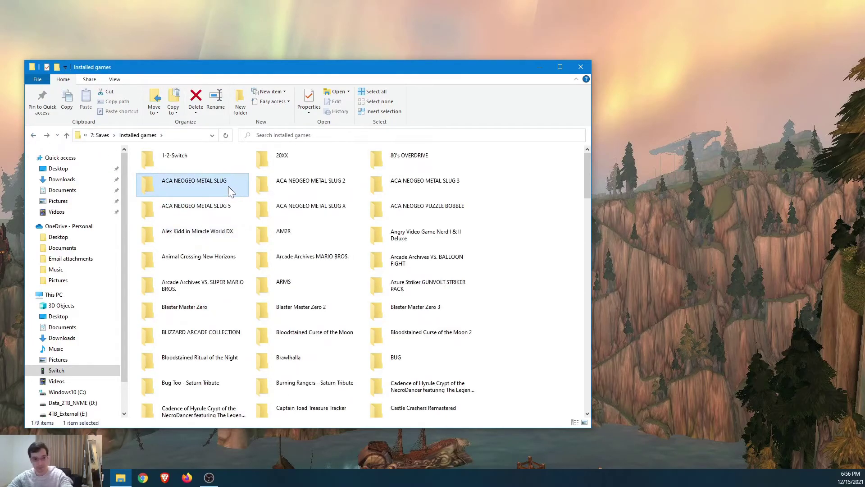
key(ctrl+a)
right_click(297, 184)
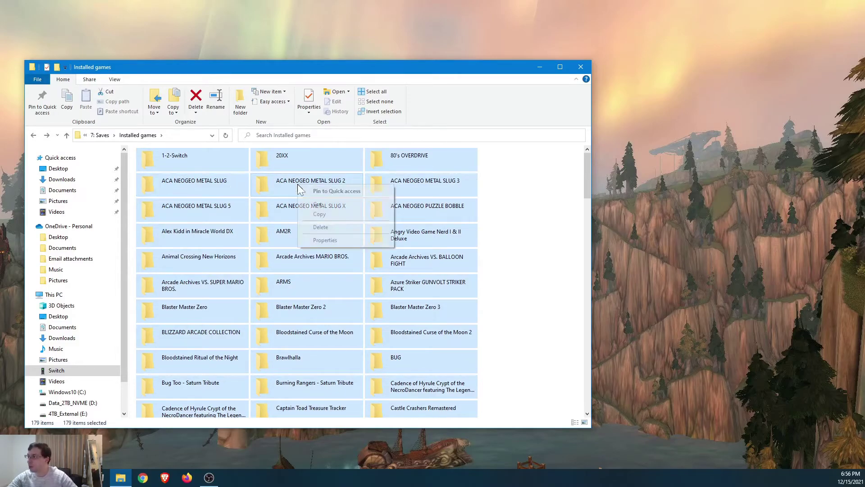
Create a new folder named DBI_Saves on the desktop
click(680, 273)
right_click(653, 233)
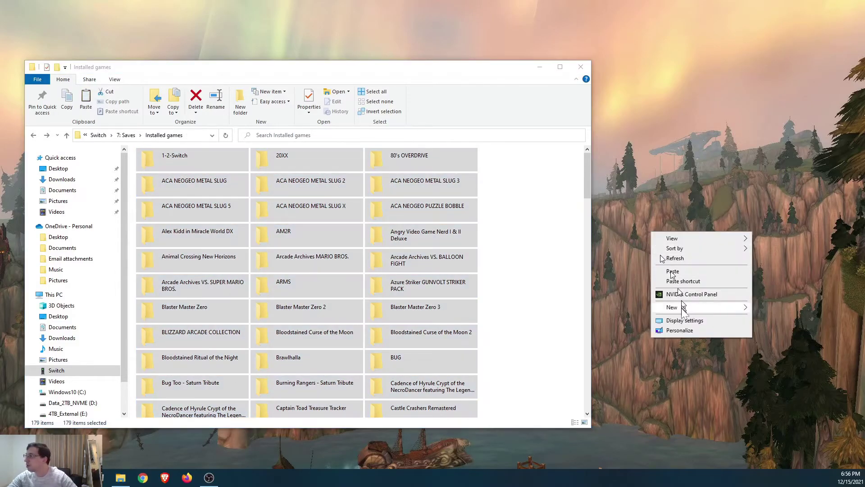
mouse_move(681, 311)
click(622, 309)
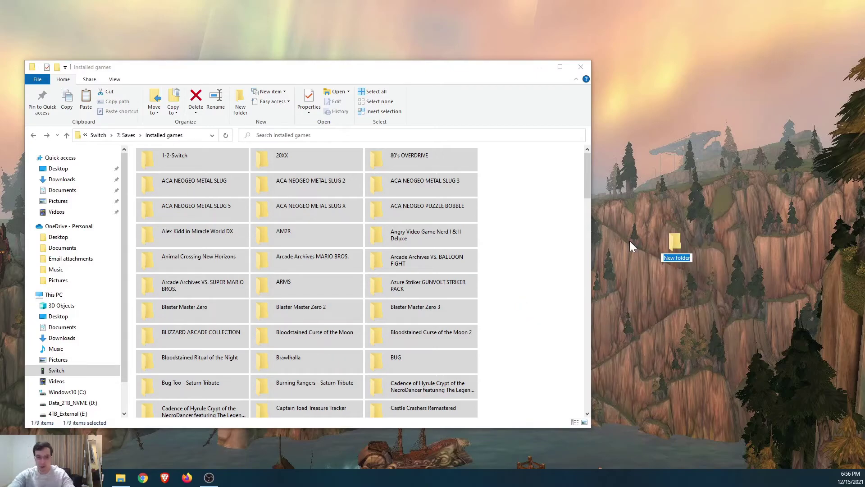
text(DBI)
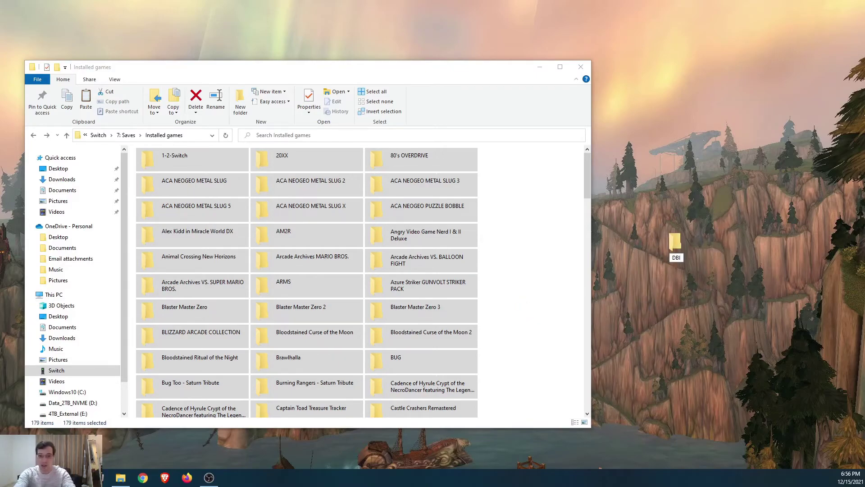
text(_Saves)
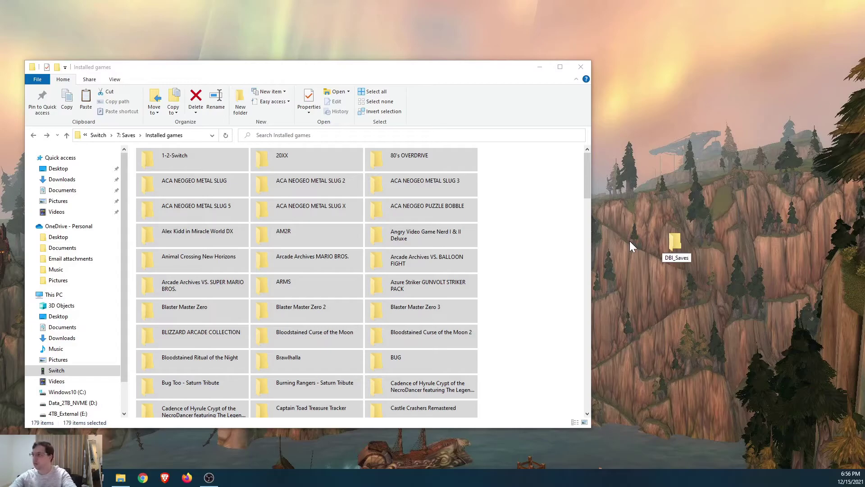
key(Return)
Open the DBI_Saves folder and paste the copied game save folders into it
key(Return)
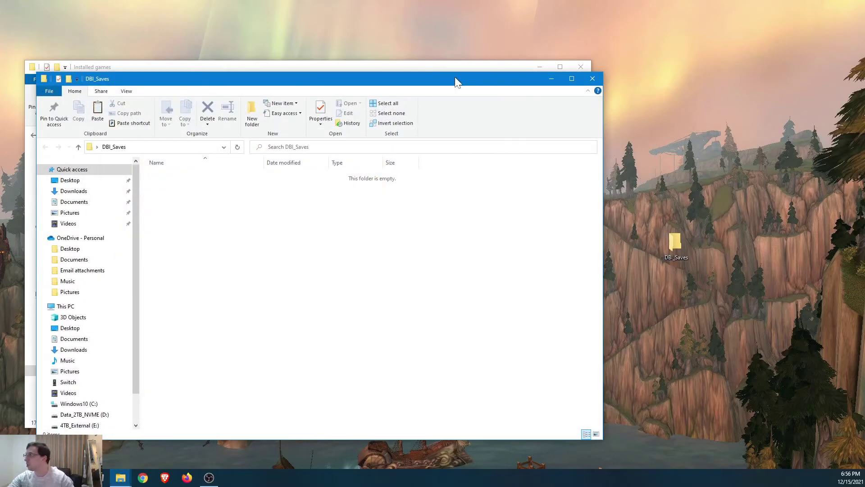
drag(456, 81, 657, 72)
right_click(625, 200)
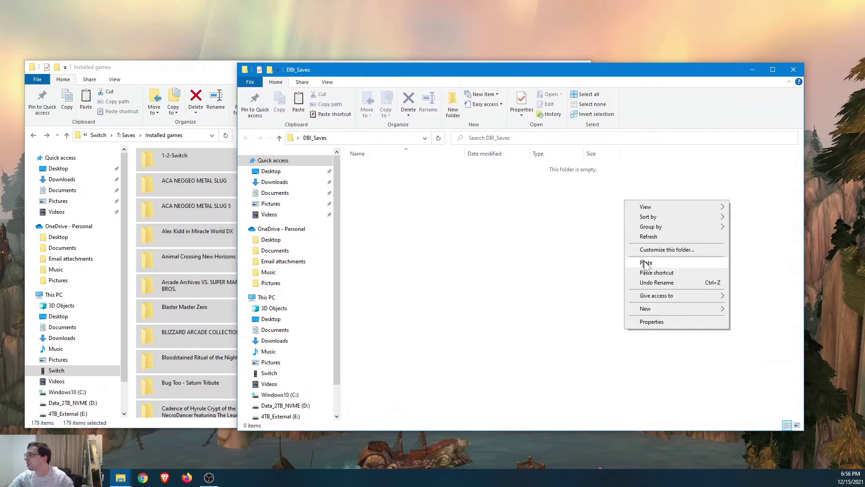
click(645, 262)
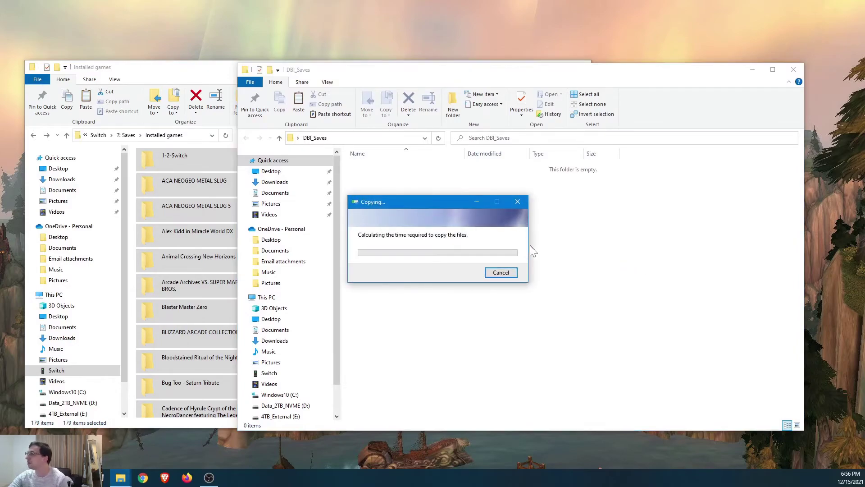
drag(437, 202, 535, 32)
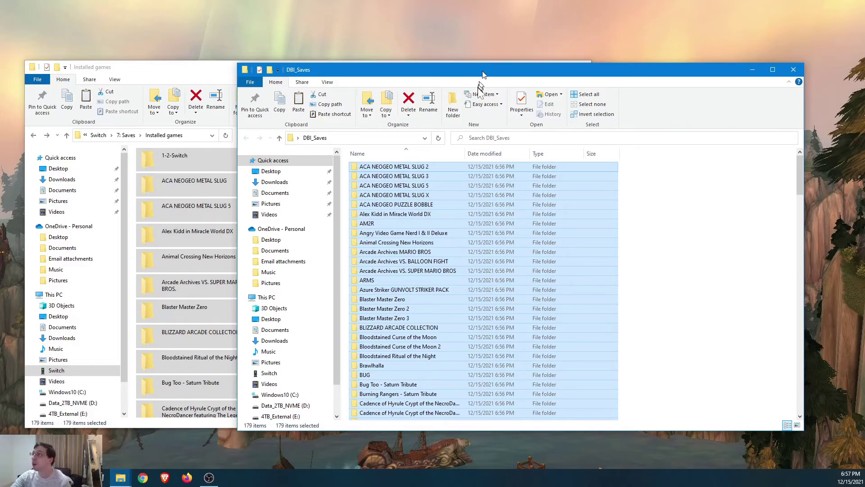
Close the DBI_Saves window and go back from Installed games to the Switch's list of storages
drag(487, 77, 523, 37)
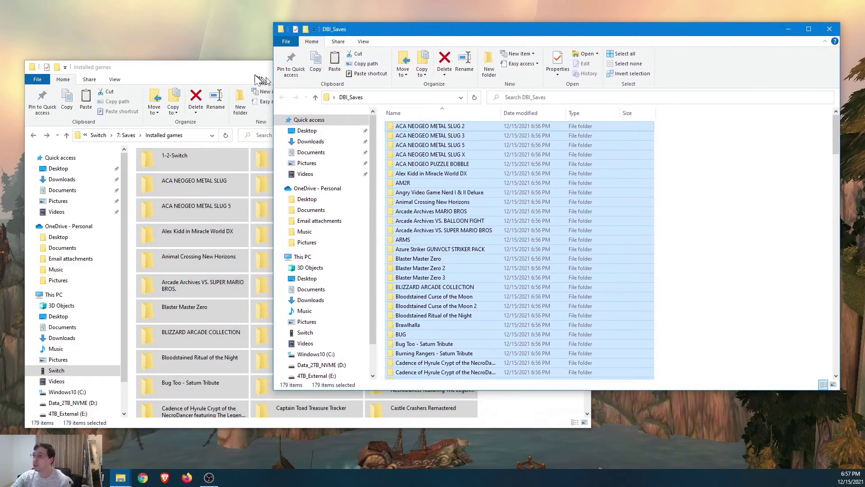
drag(256, 77, 249, 97)
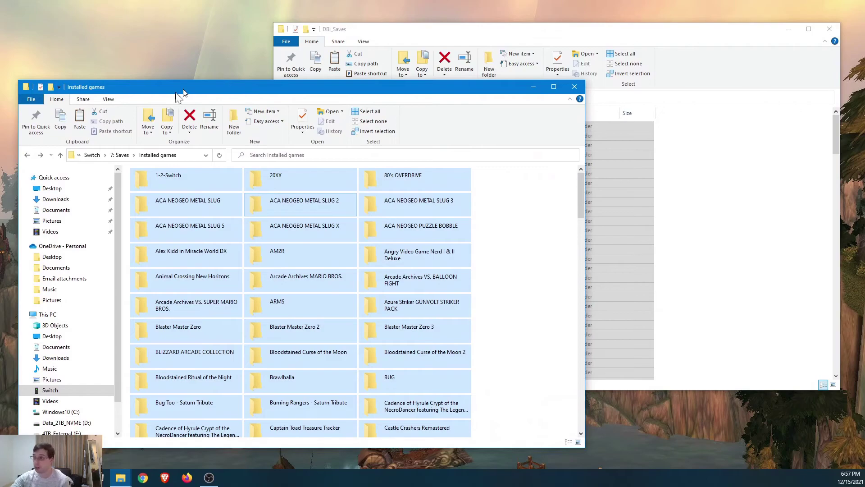
click(28, 155)
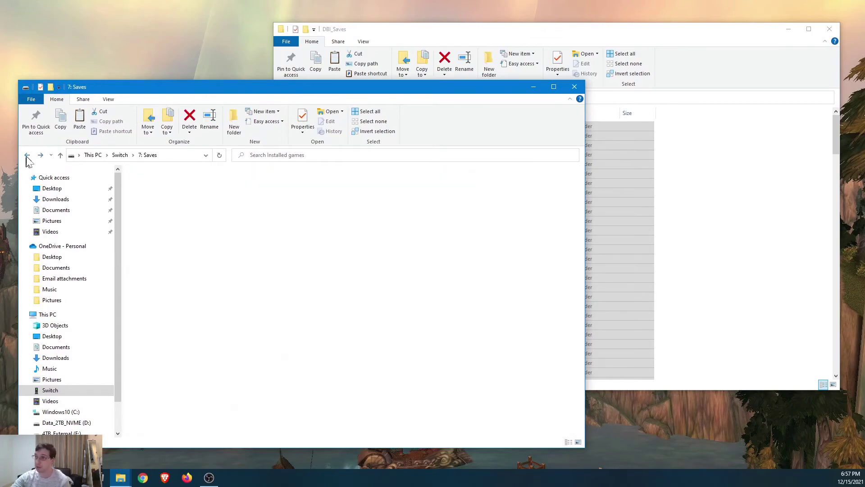
click(365, 34)
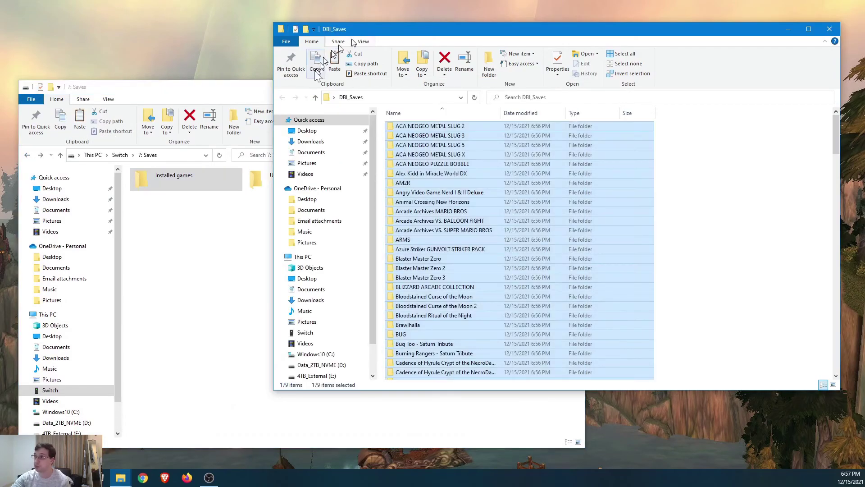
click(741, 116)
click(830, 29)
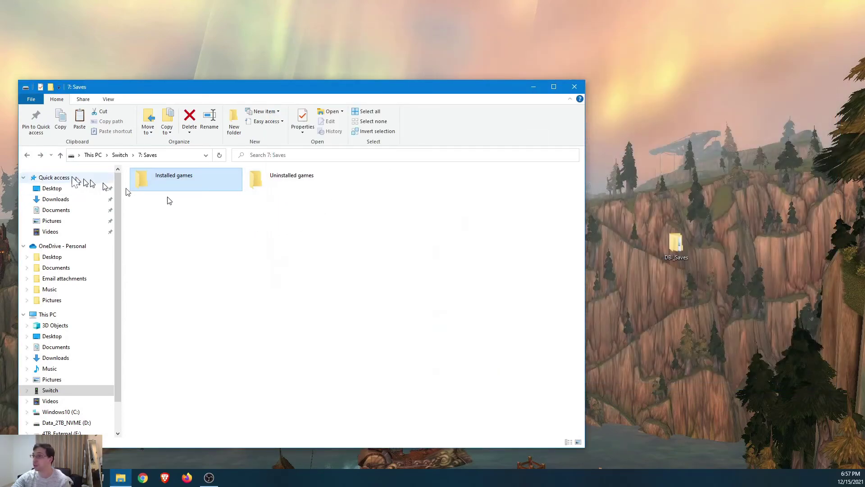
click(27, 155)
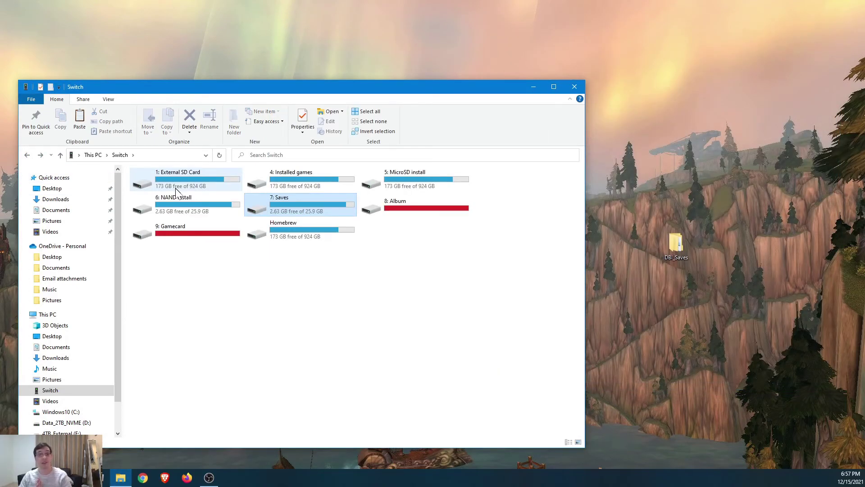